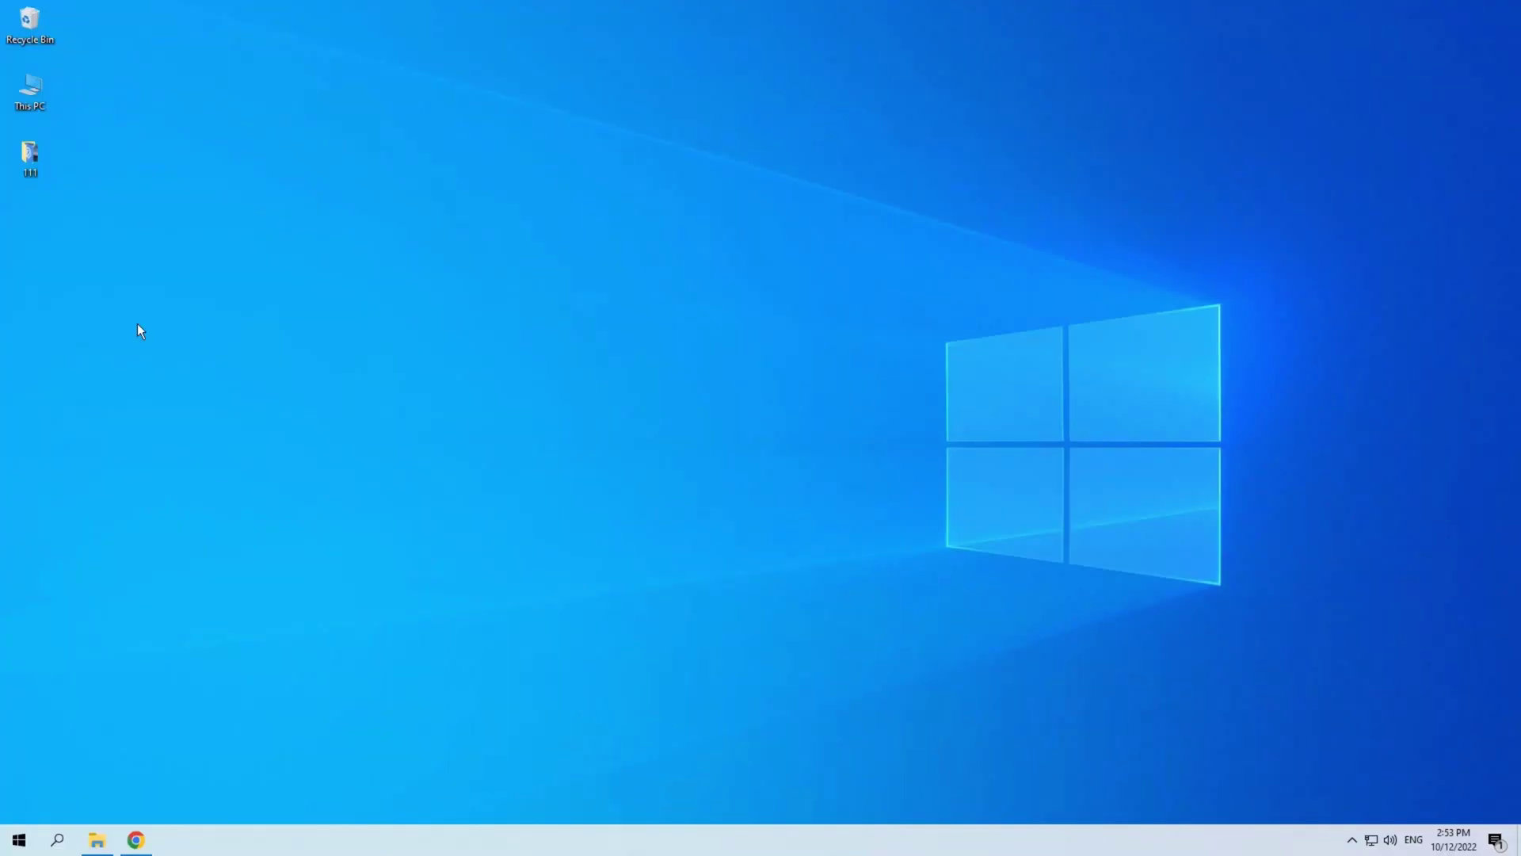
- Restore the YouTube window, open YouTube home in a new tab, and open the 111 folder
{"action": "left_click", "coordinate": [135, 839]}
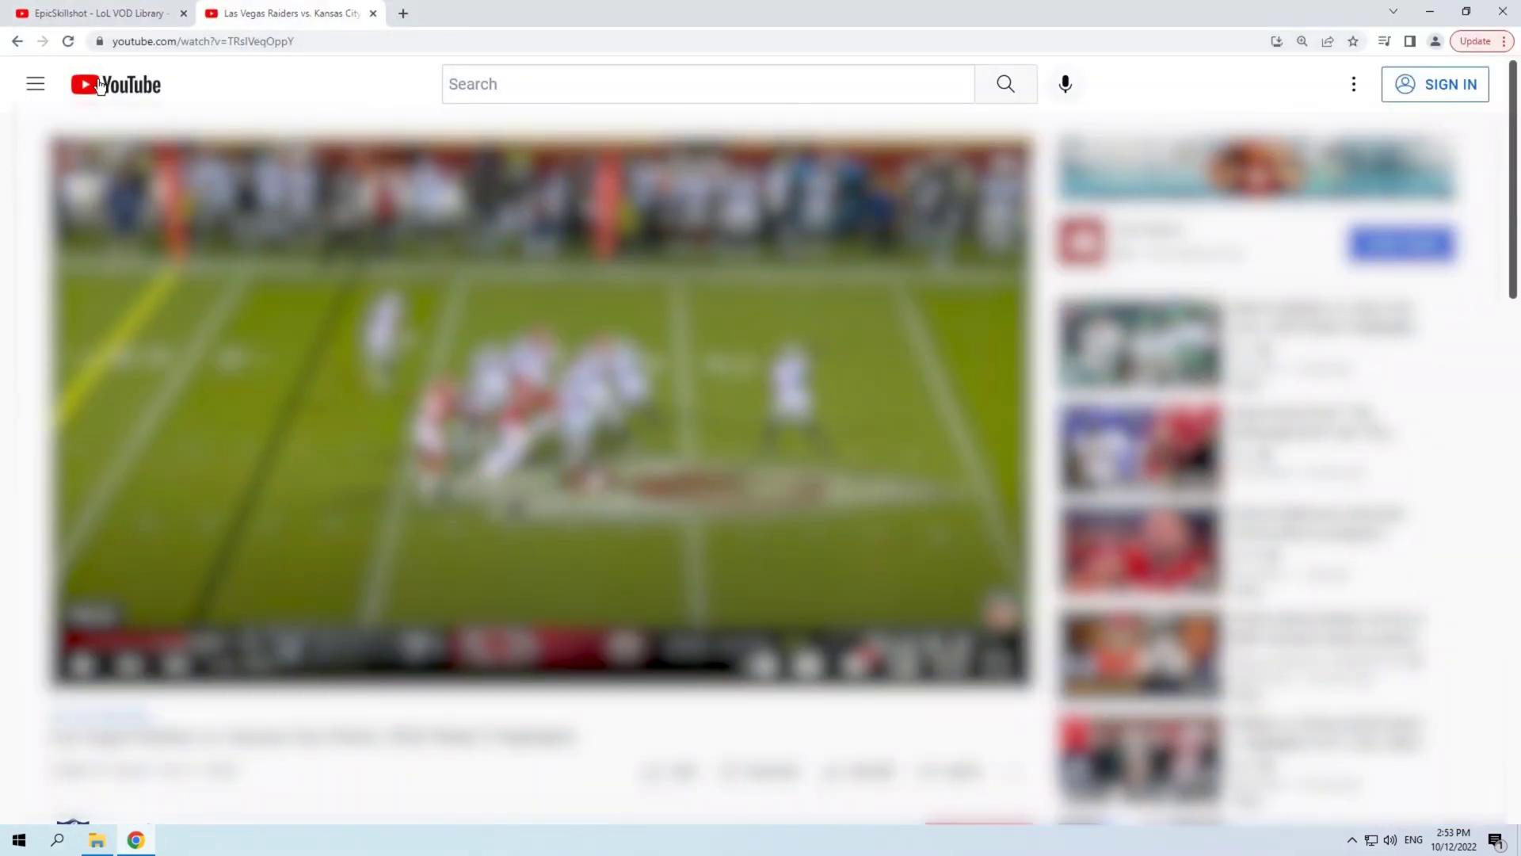
{"action": "right_click", "coordinate": [99, 85]}
{"action": "left_click", "coordinate": [156, 100]}
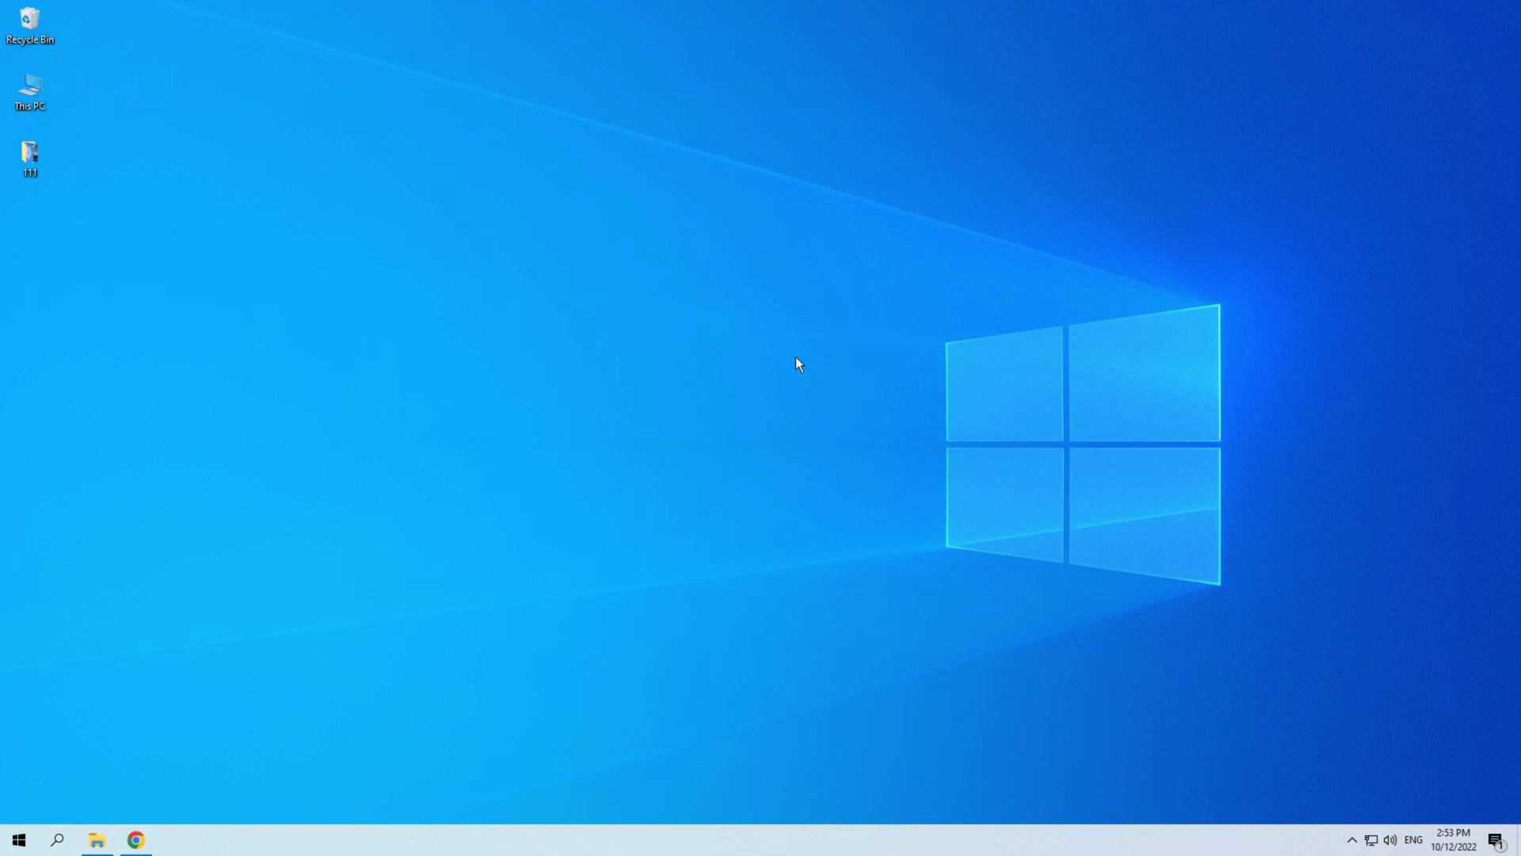
{"action": "double_click", "coordinate": [33, 152]}
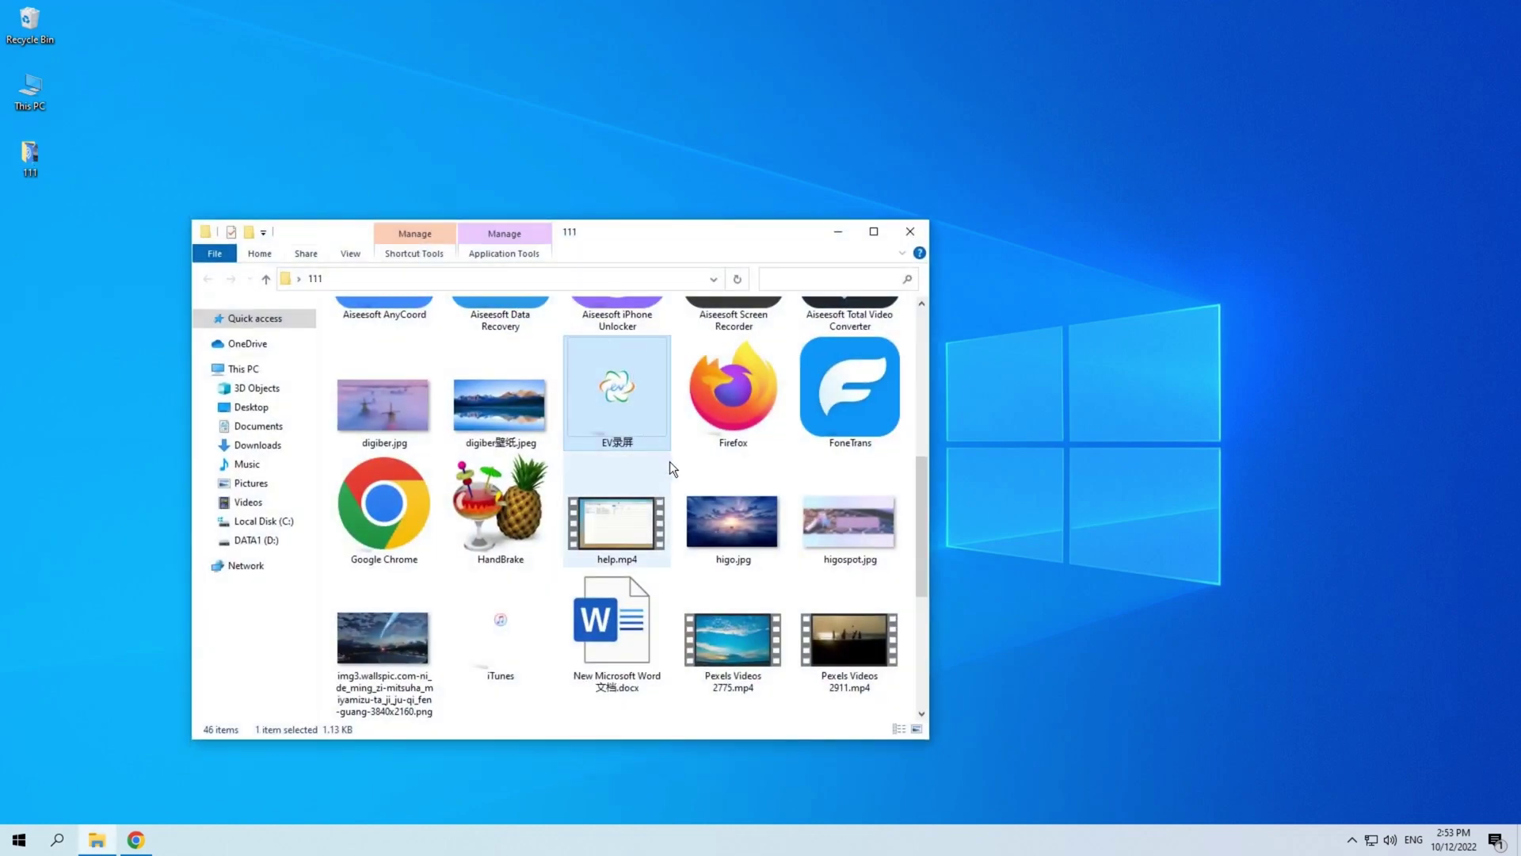
{"action": "scroll", "coordinate": [669, 461], "scroll_direction": "down", "scroll_amount": 5}
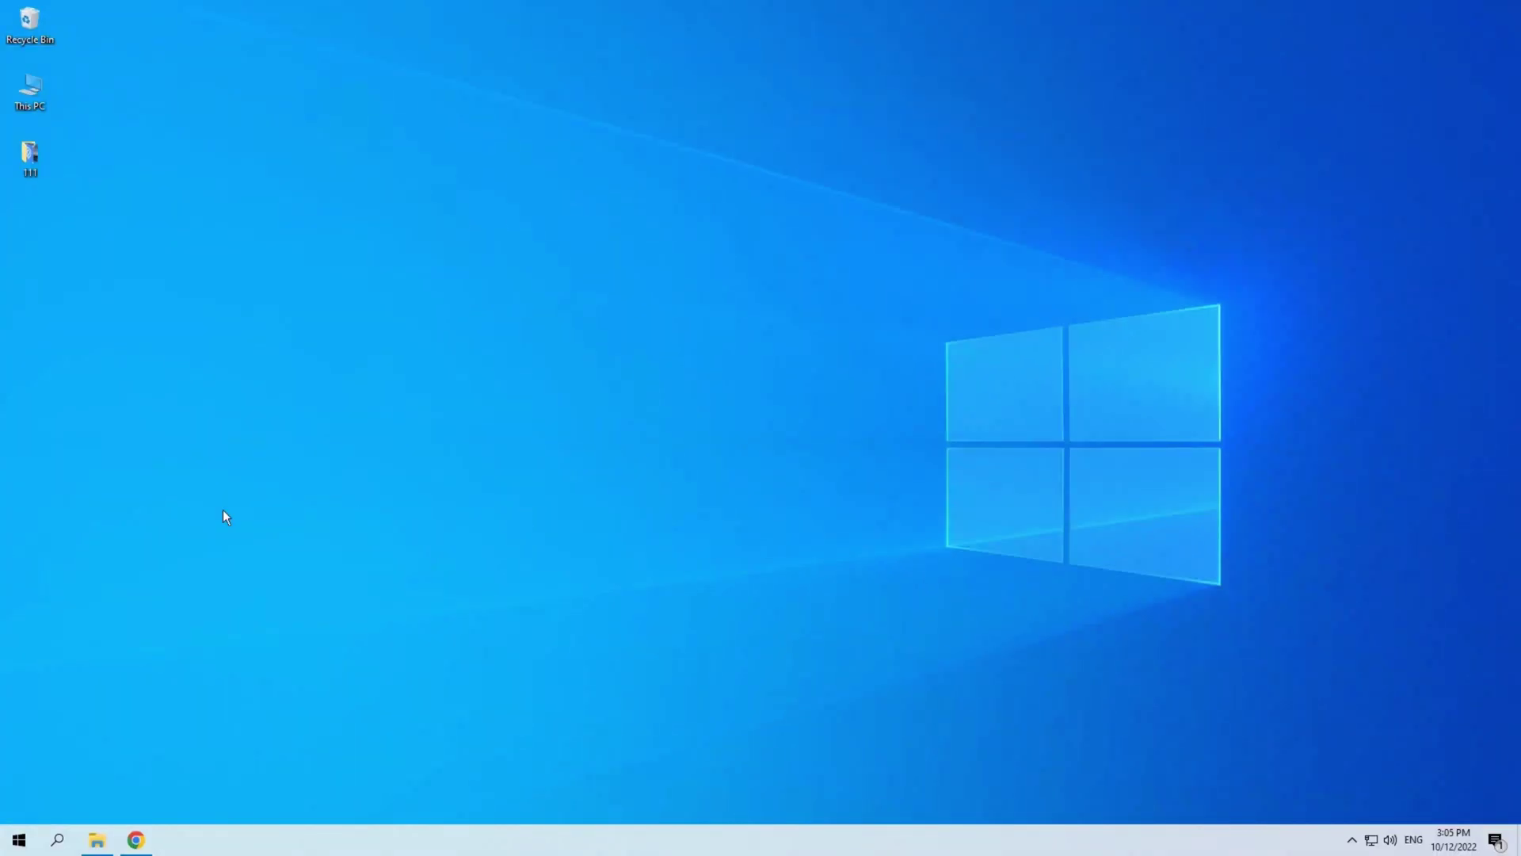
- Open the Start menu, close it, then reopen it
{"action": "left_click", "coordinate": [35, 842]}
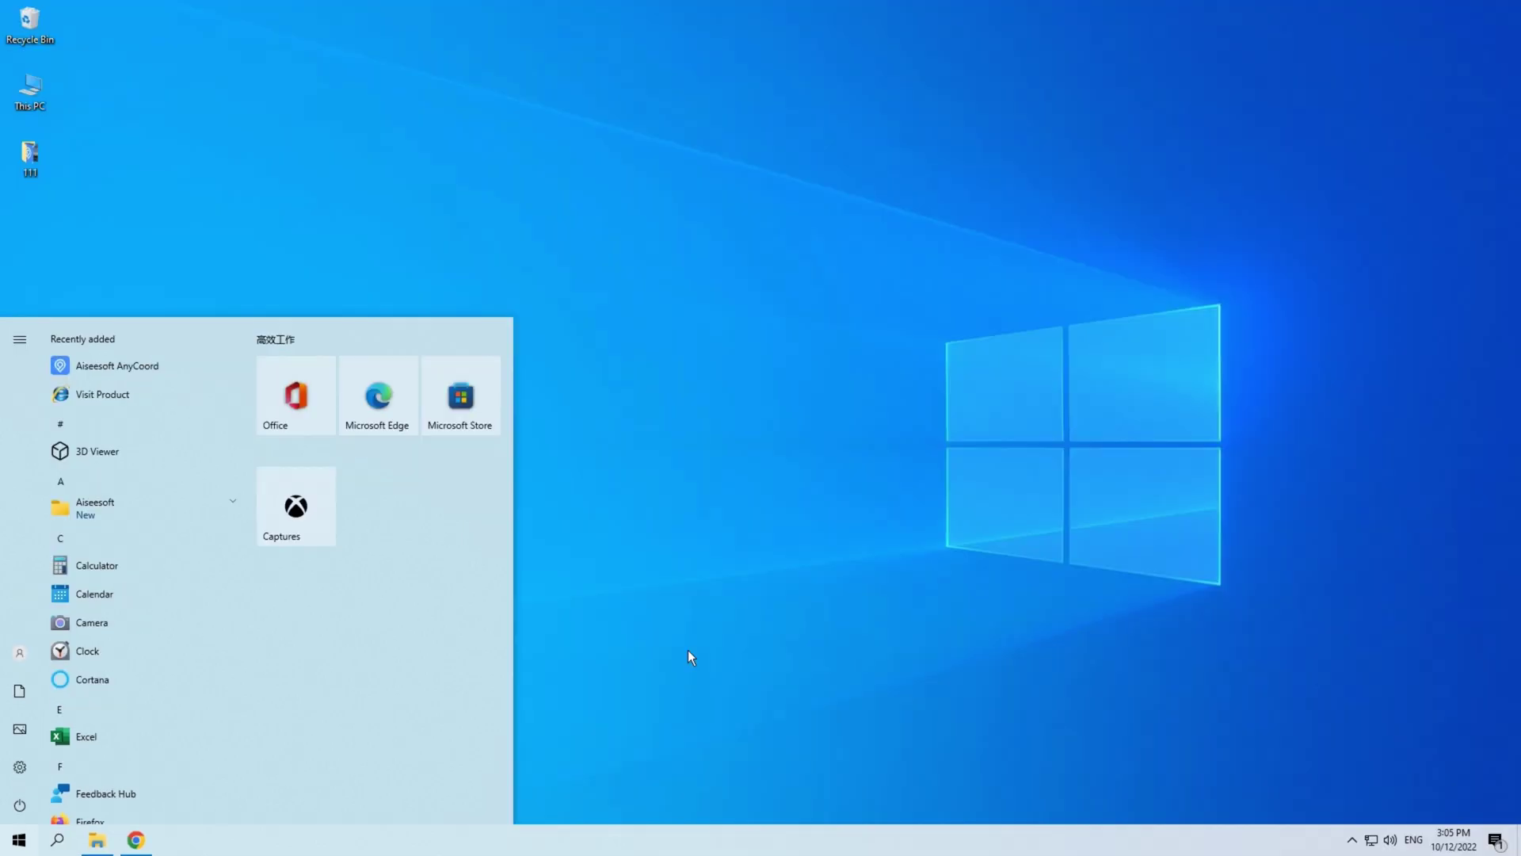
{"action": "left_click", "coordinate": [887, 585]}
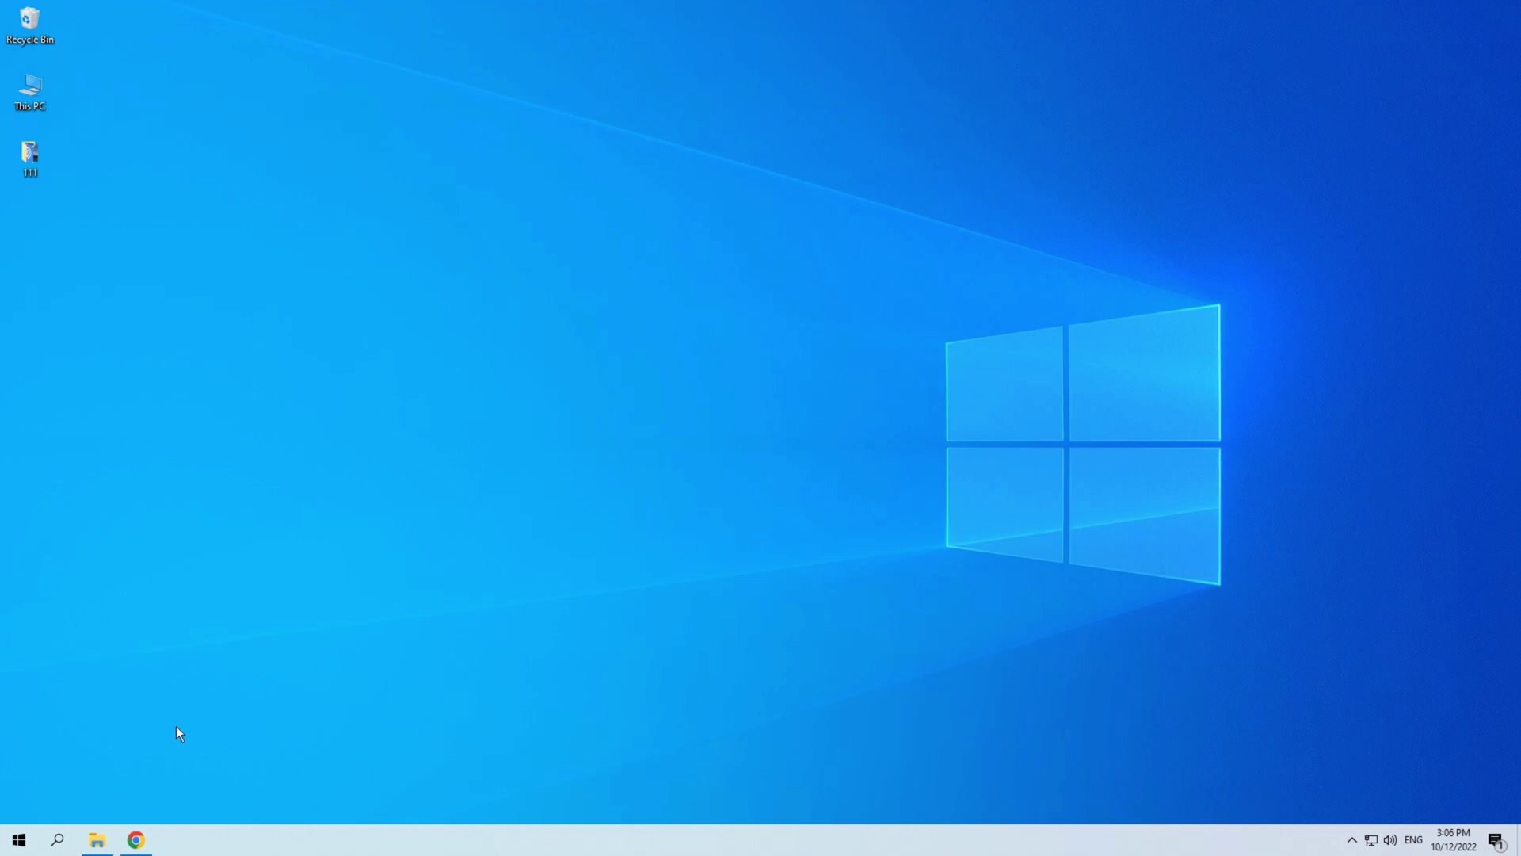
{"action": "left_click", "coordinate": [19, 839]}
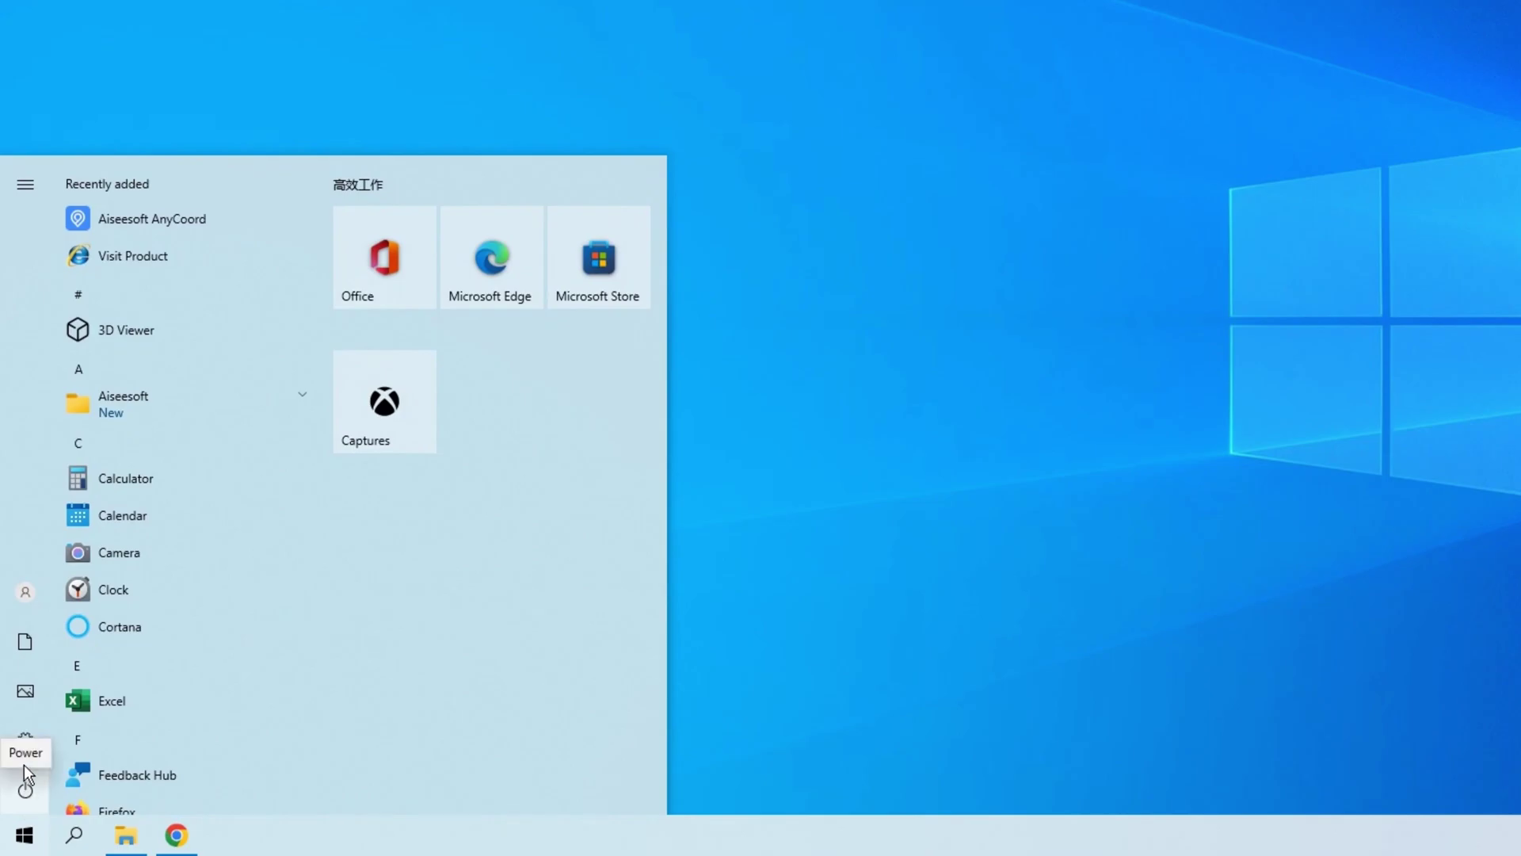
- Open Settings > Gaming and switch Xbox Game Bar On
{"action": "mouse_move", "coordinate": [21, 746]}
{"action": "left_click", "coordinate": [124, 737]}
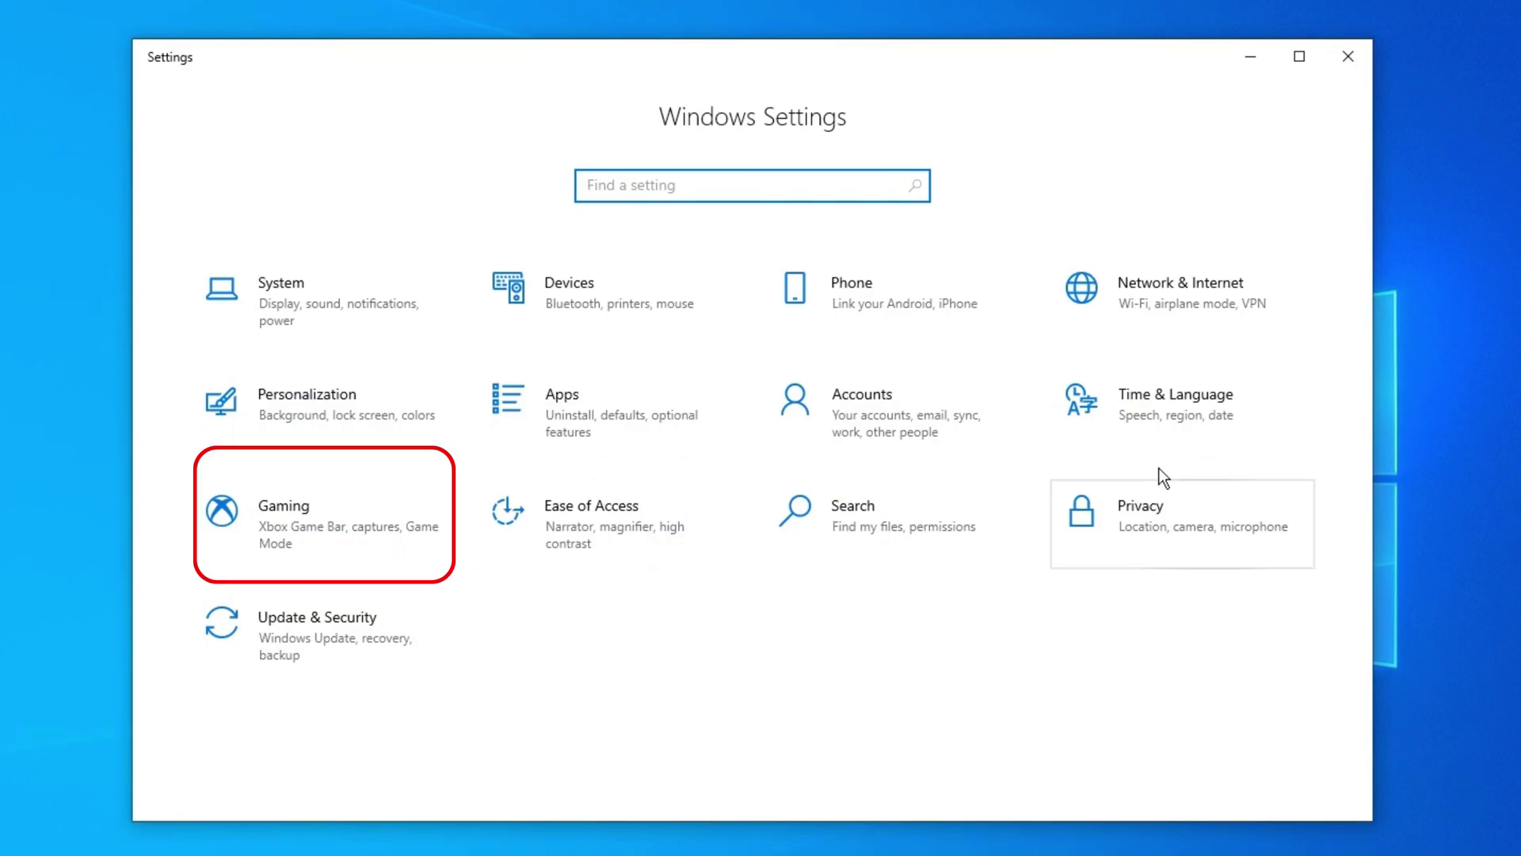
{"action": "left_click", "coordinate": [340, 520]}
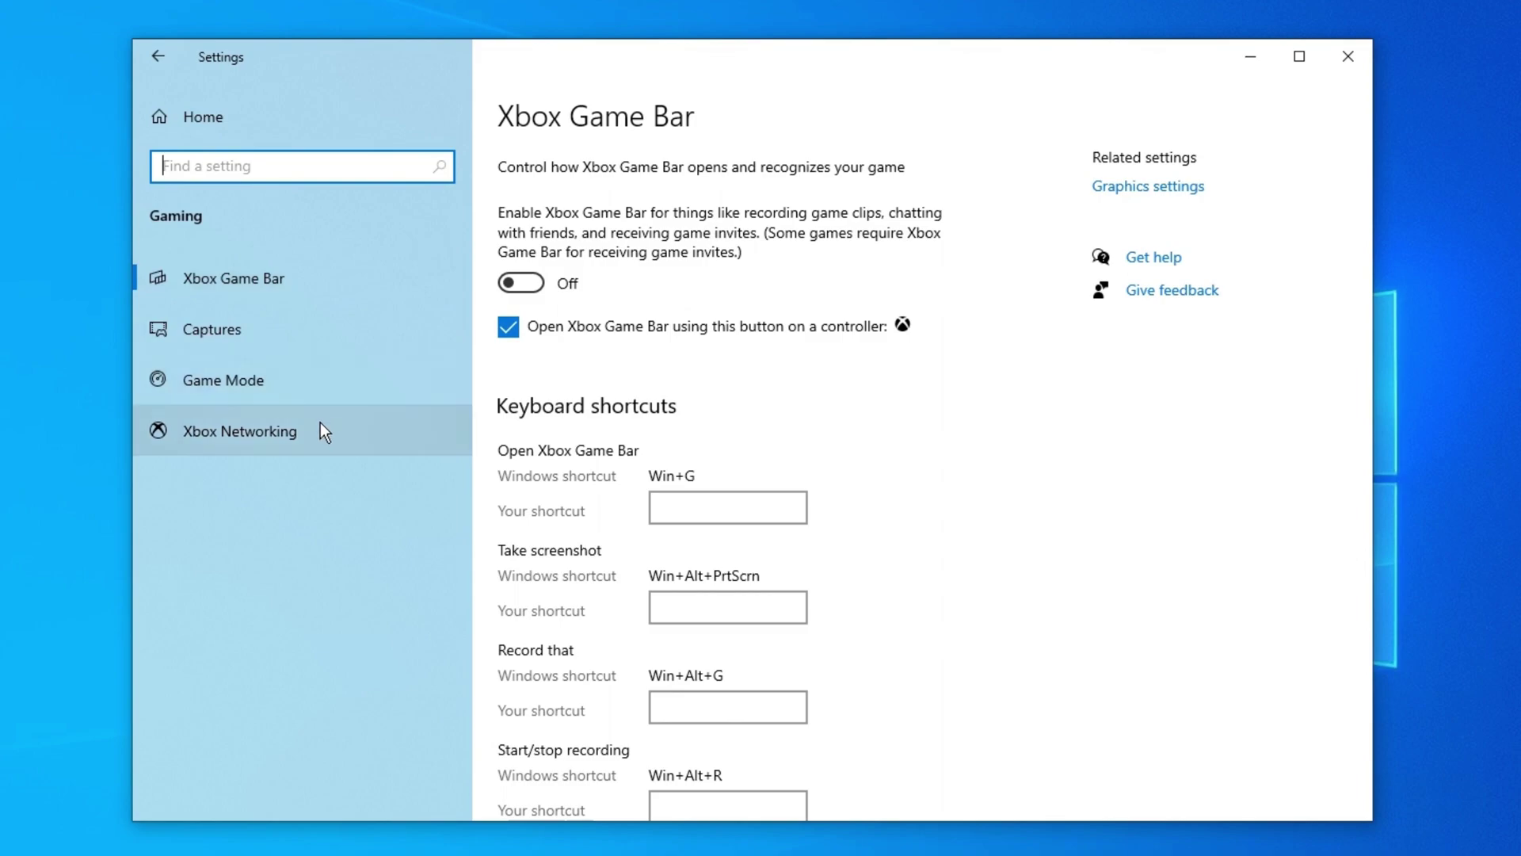
{"action": "left_click", "coordinate": [302, 278]}
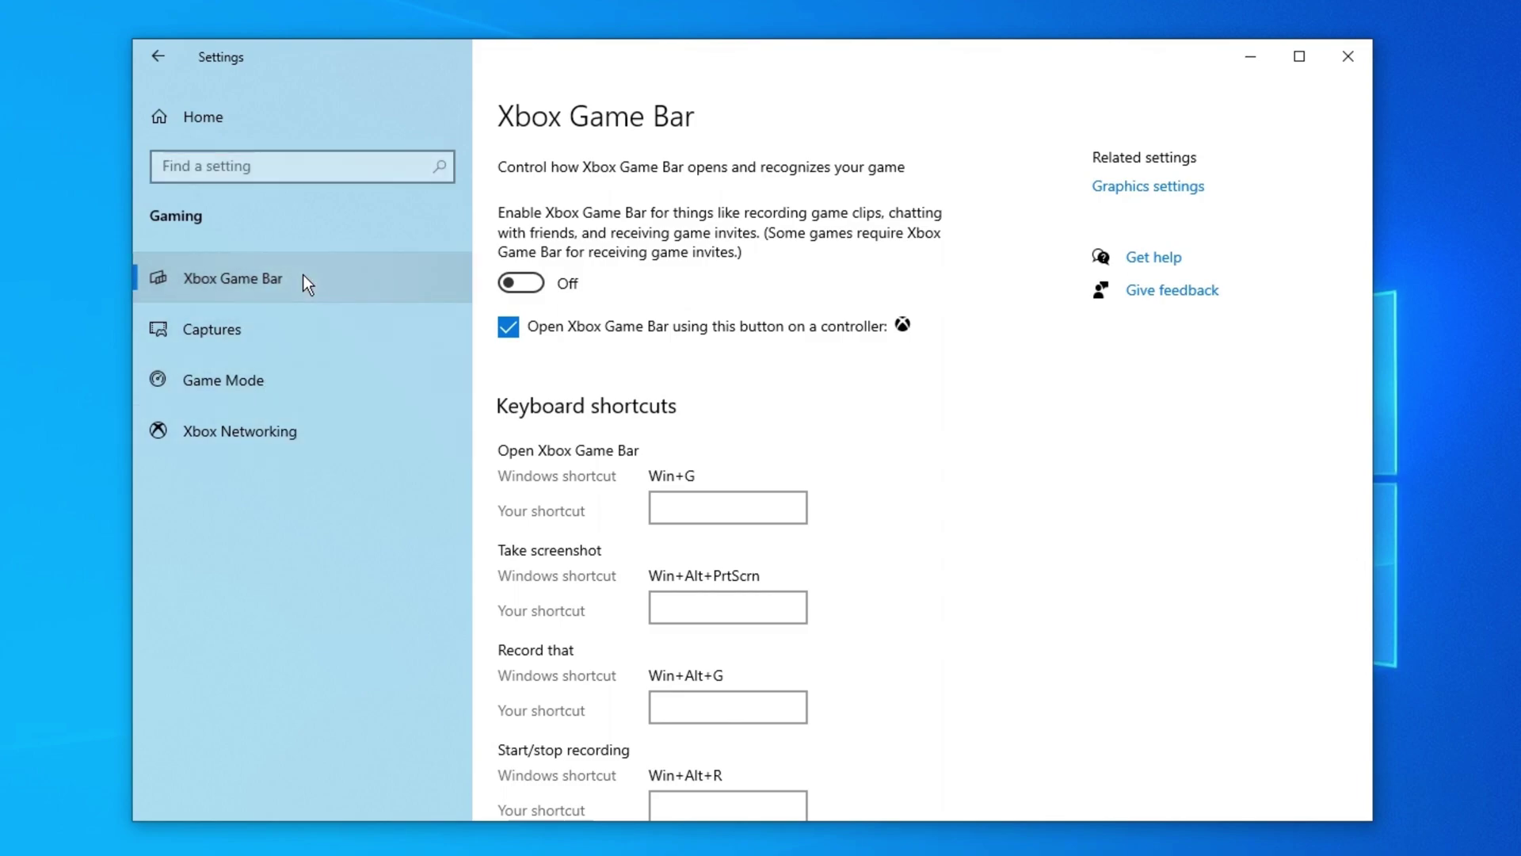
{"action": "left_click", "coordinate": [521, 287]}
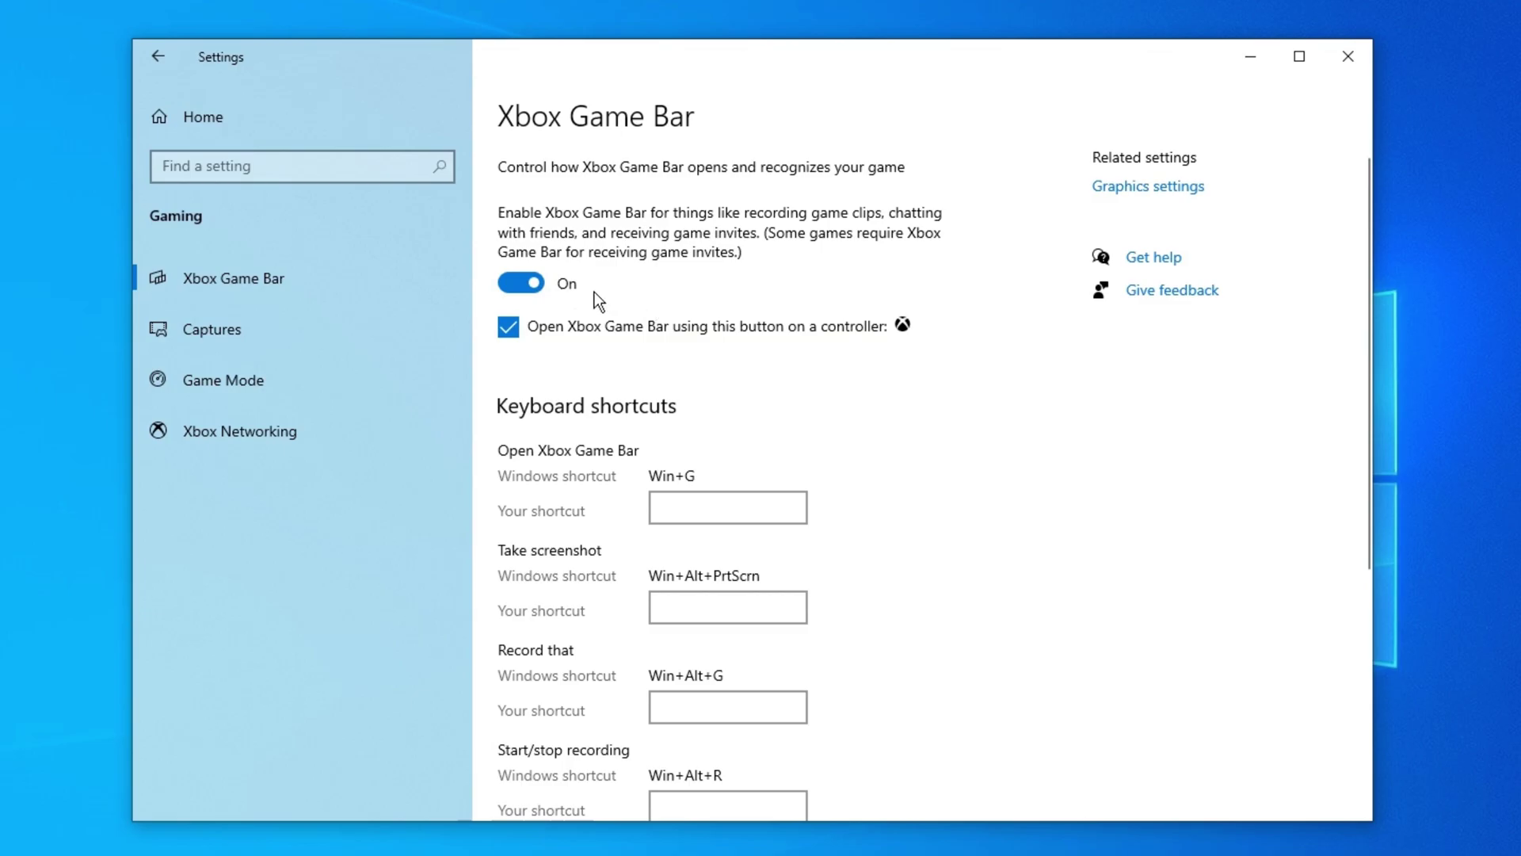
- Set the Captures maximum recording length to 2 hours and close Settings
{"action": "scroll", "coordinate": [968, 492], "scroll_direction": "down", "scroll_amount": 4}
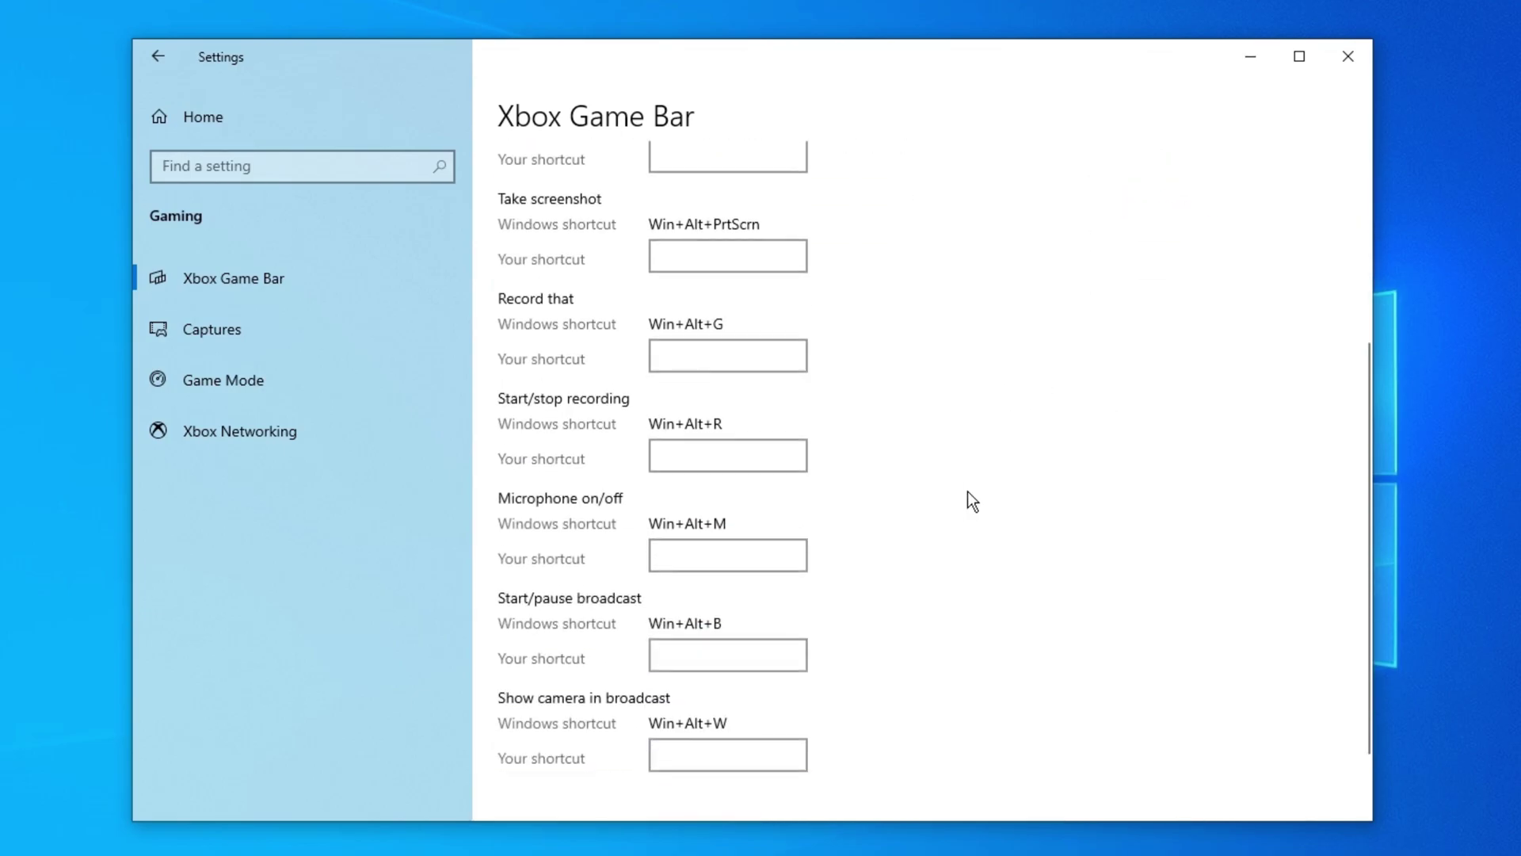
{"action": "scroll", "coordinate": [967, 491], "scroll_direction": "up", "scroll_amount": 5}
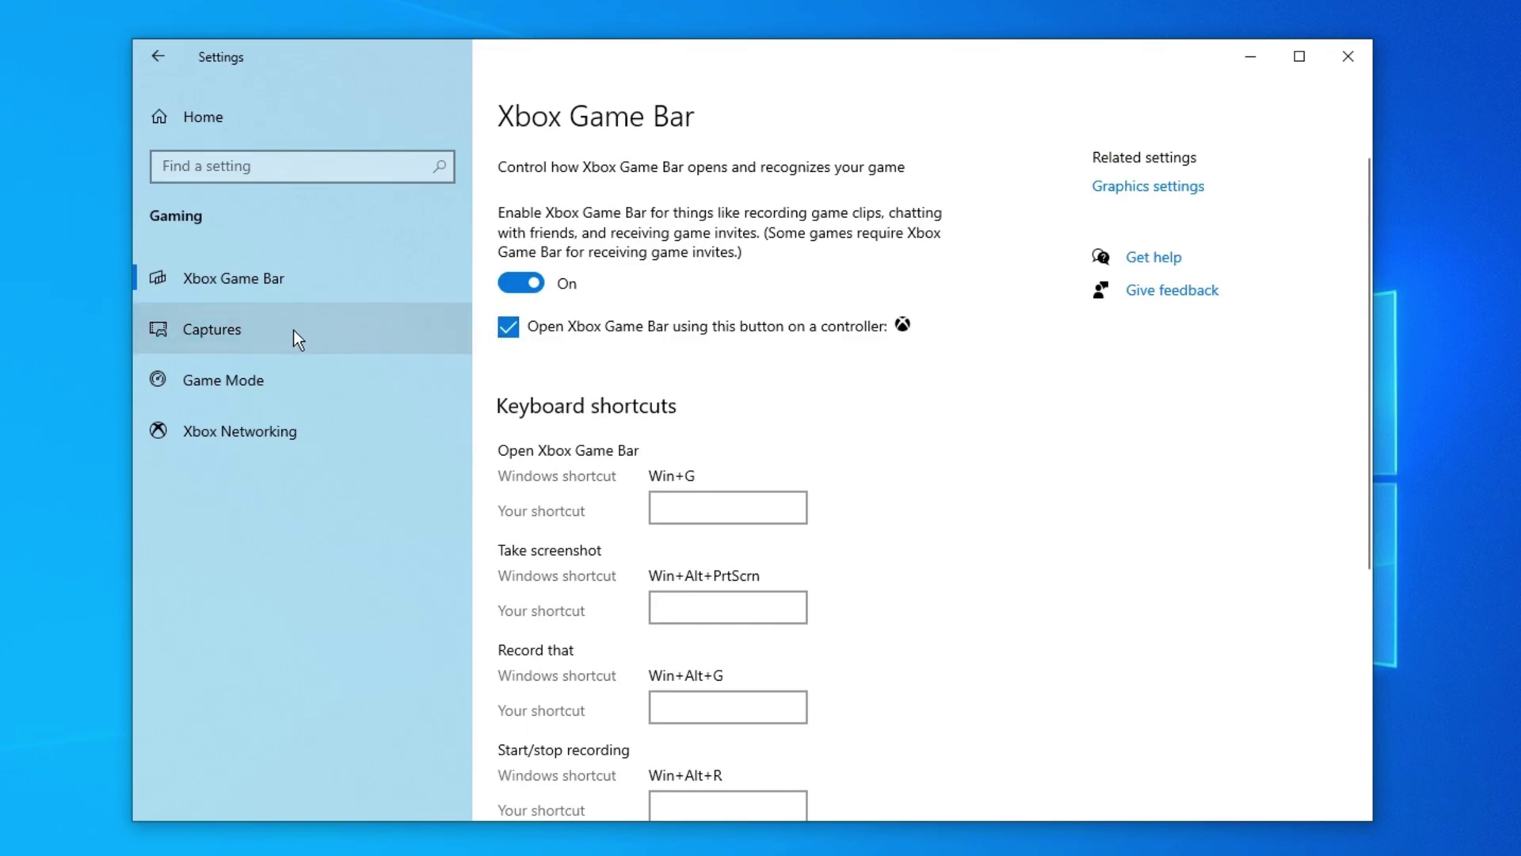
{"action": "left_click", "coordinate": [236, 330]}
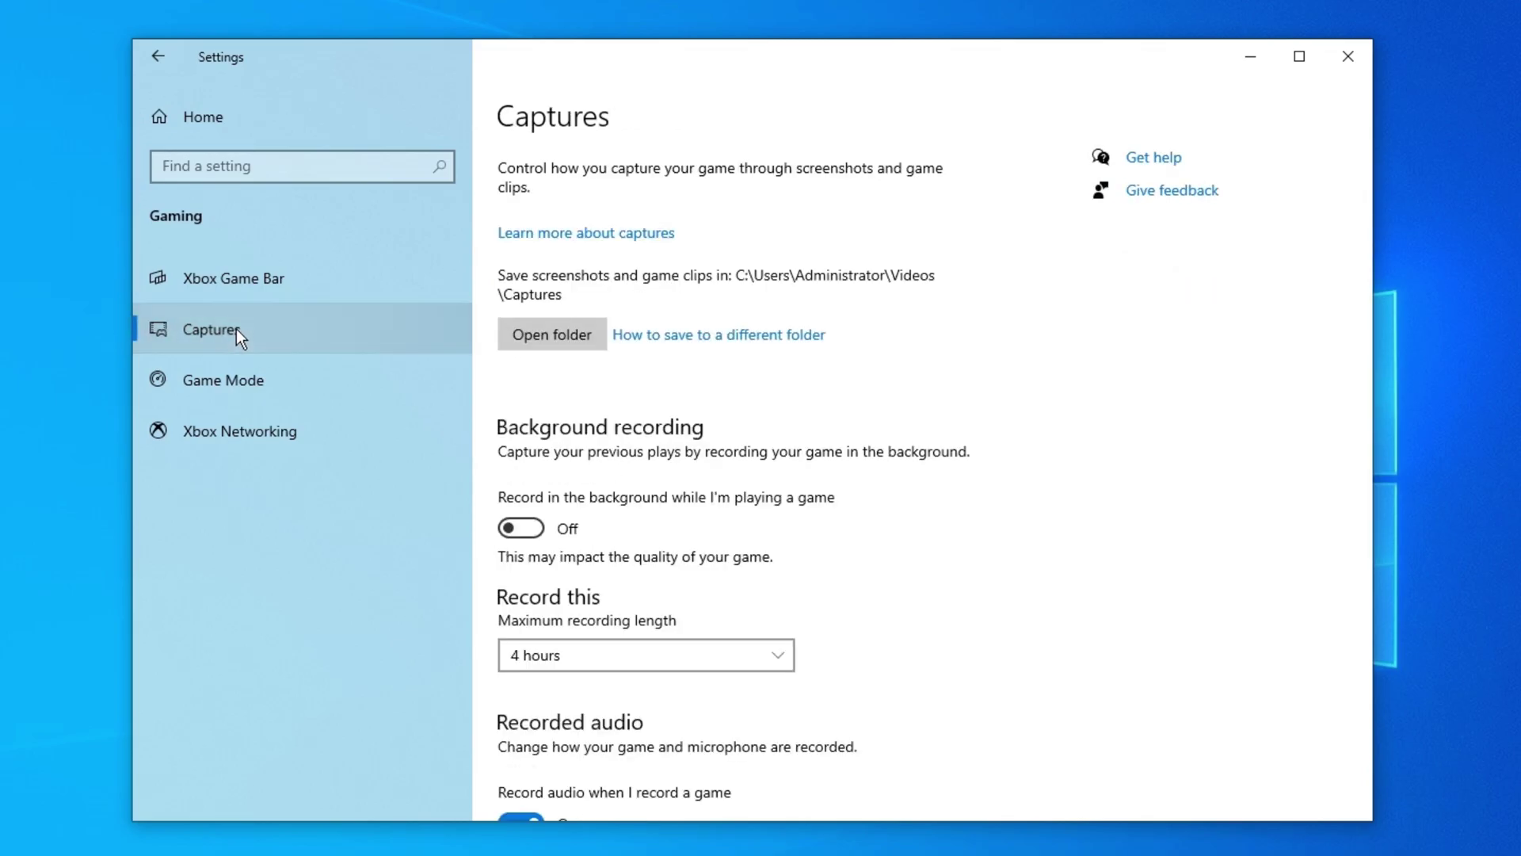
{"action": "scroll", "coordinate": [807, 594], "scroll_direction": "down", "scroll_amount": 3}
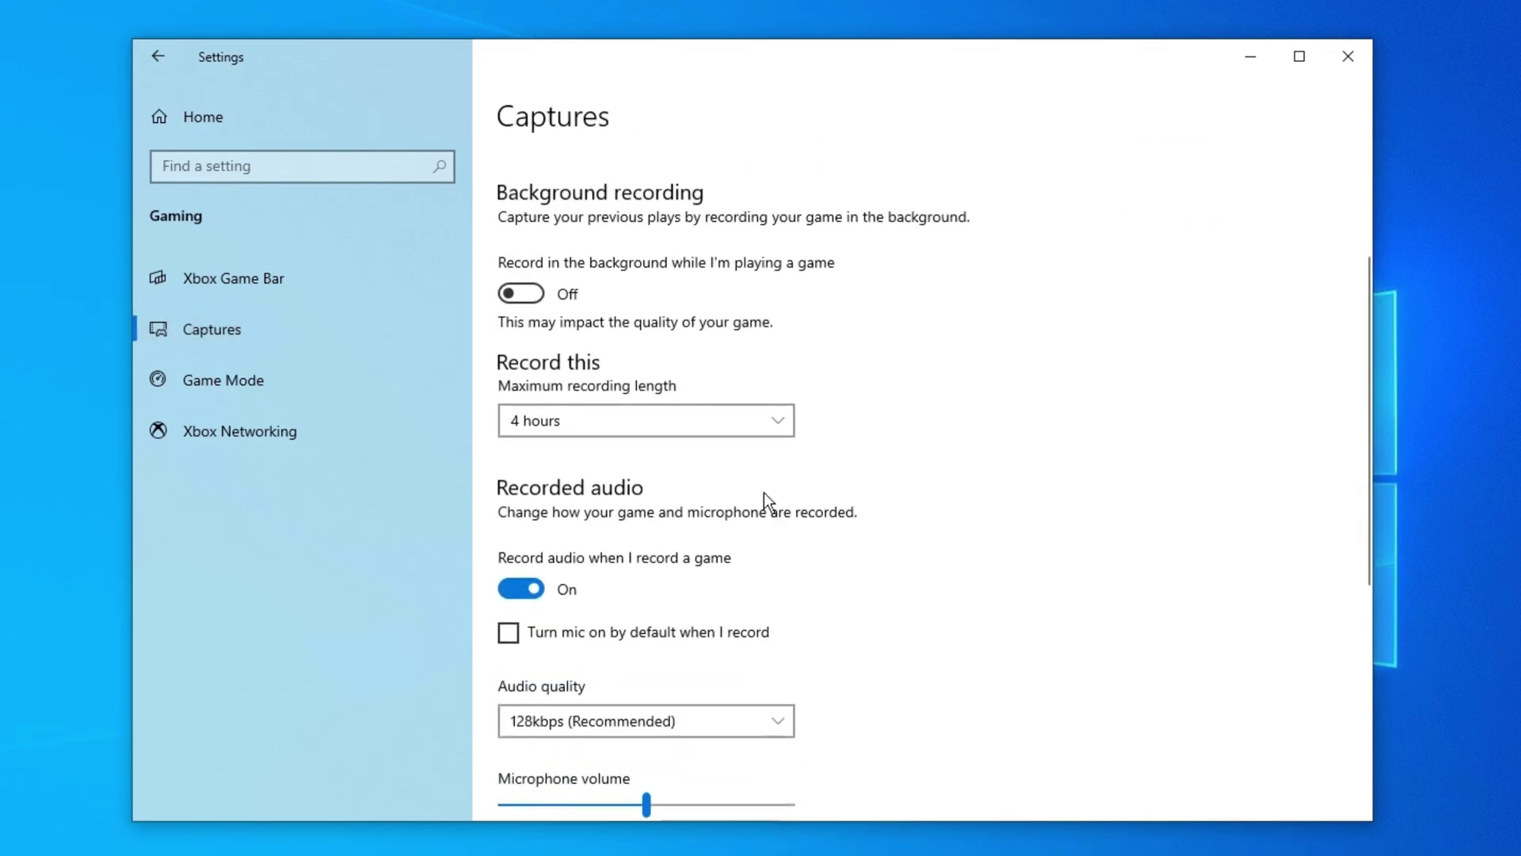
{"action": "left_click", "coordinate": [670, 422]}
{"action": "left_click", "coordinate": [713, 386]}
{"action": "left_click", "coordinate": [1348, 57]}
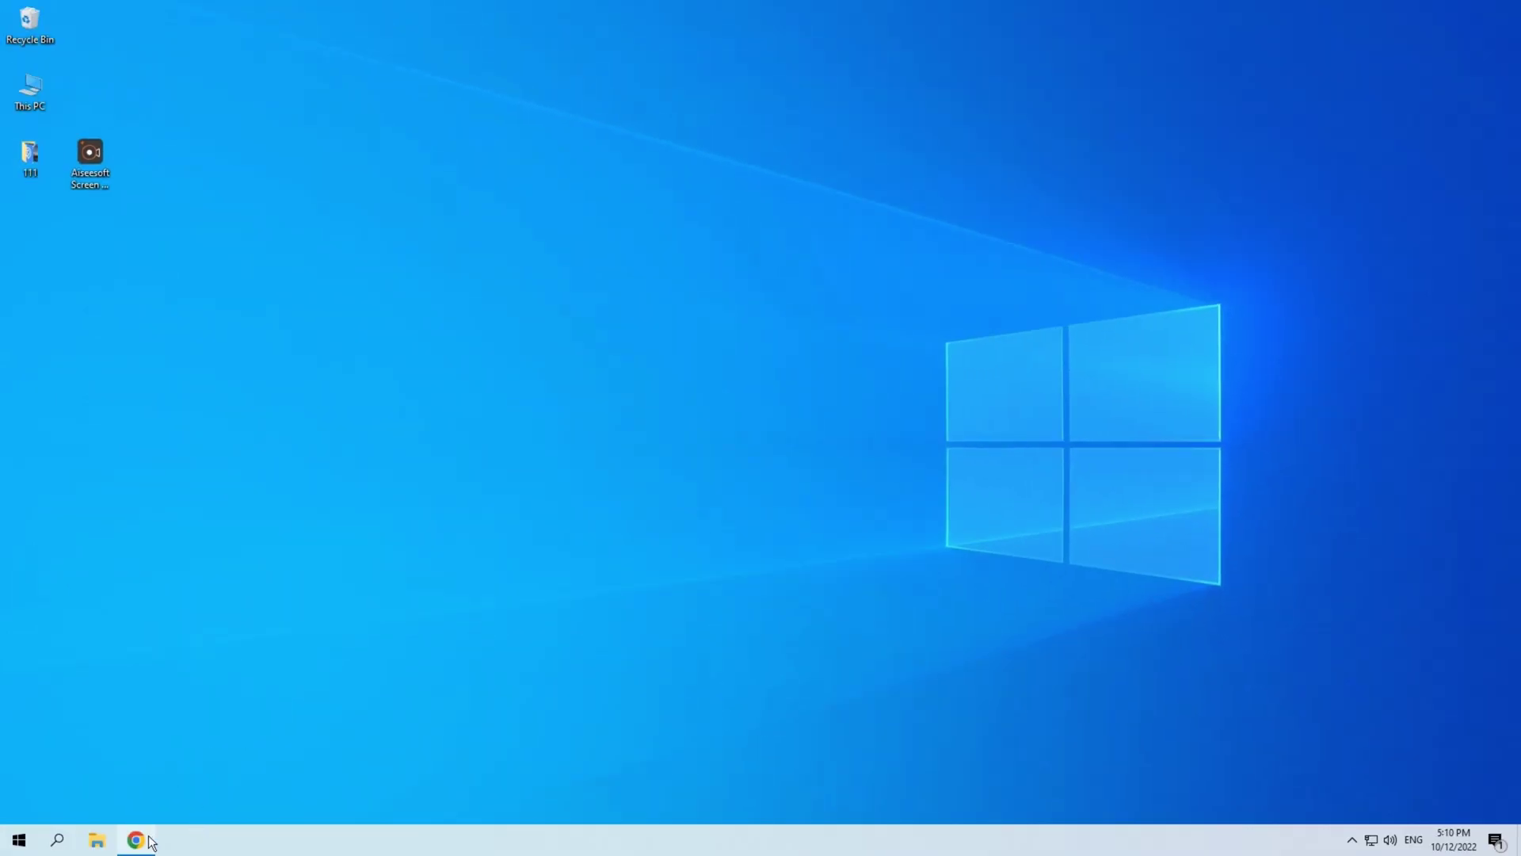
- Restore the Chrome YouTube window and bring up Xbox Game Bar with Windows+G
{"action": "left_click", "coordinate": [150, 841]}
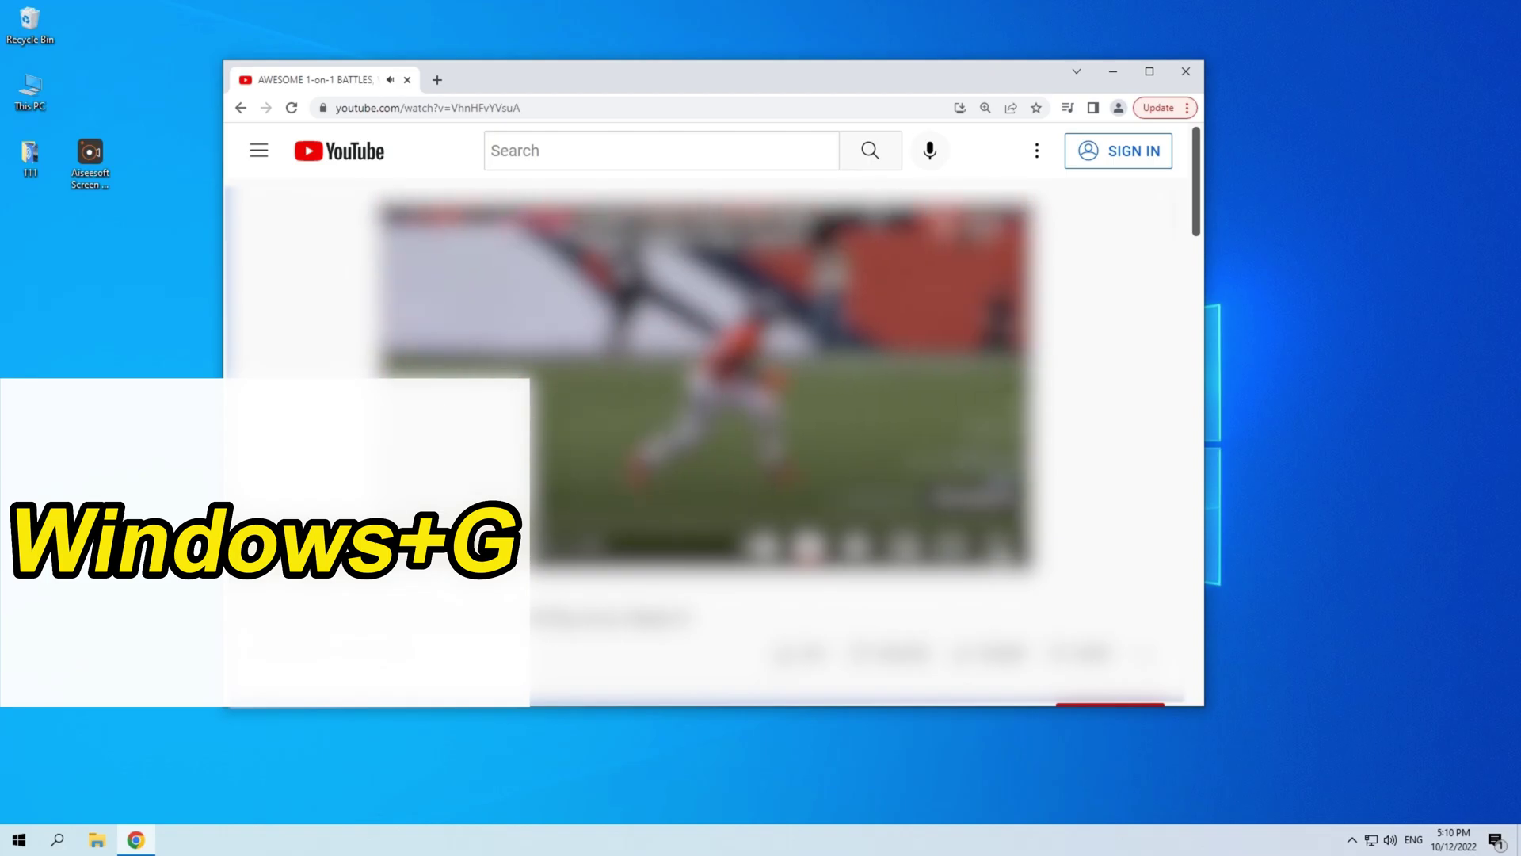
{"action": "key", "text": "super+g"}
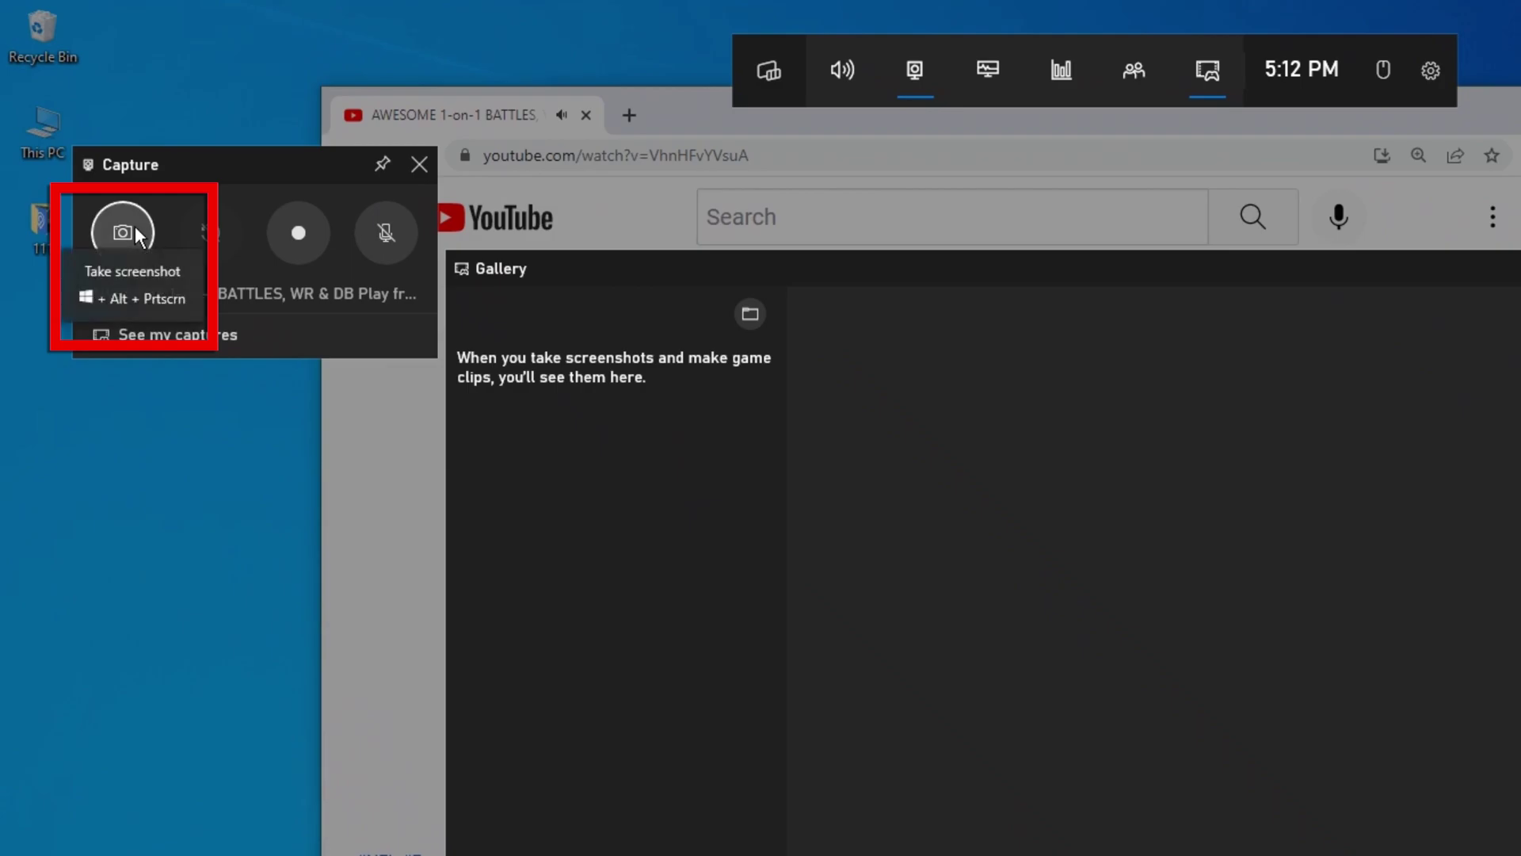
- Take two screenshots of the YouTube window, start recording, and hide the overlay
{"action": "left_click", "coordinate": [134, 228]}
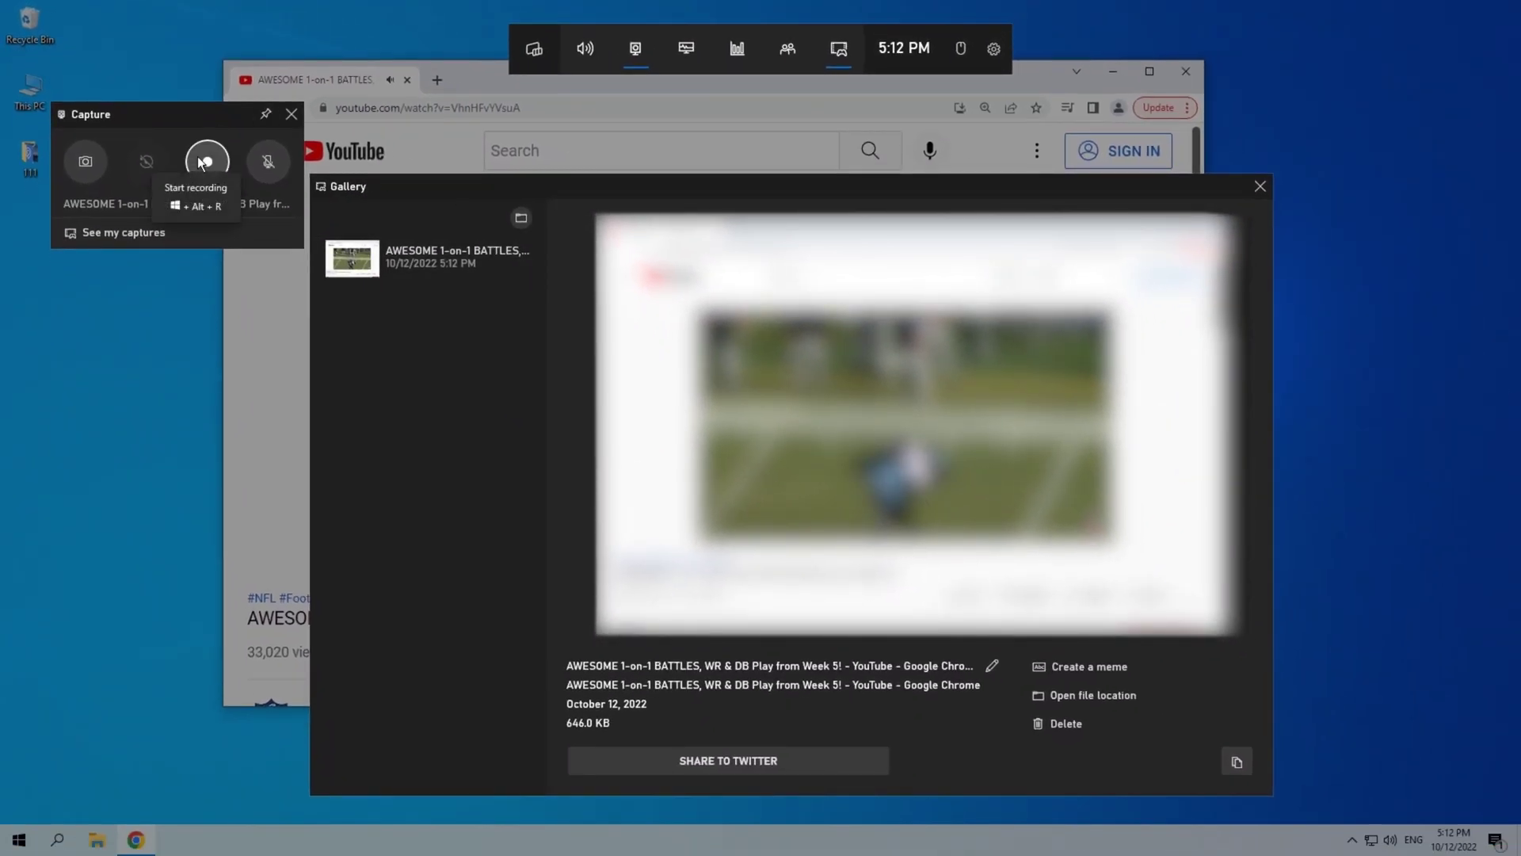
{"action": "left_click", "coordinate": [93, 167]}
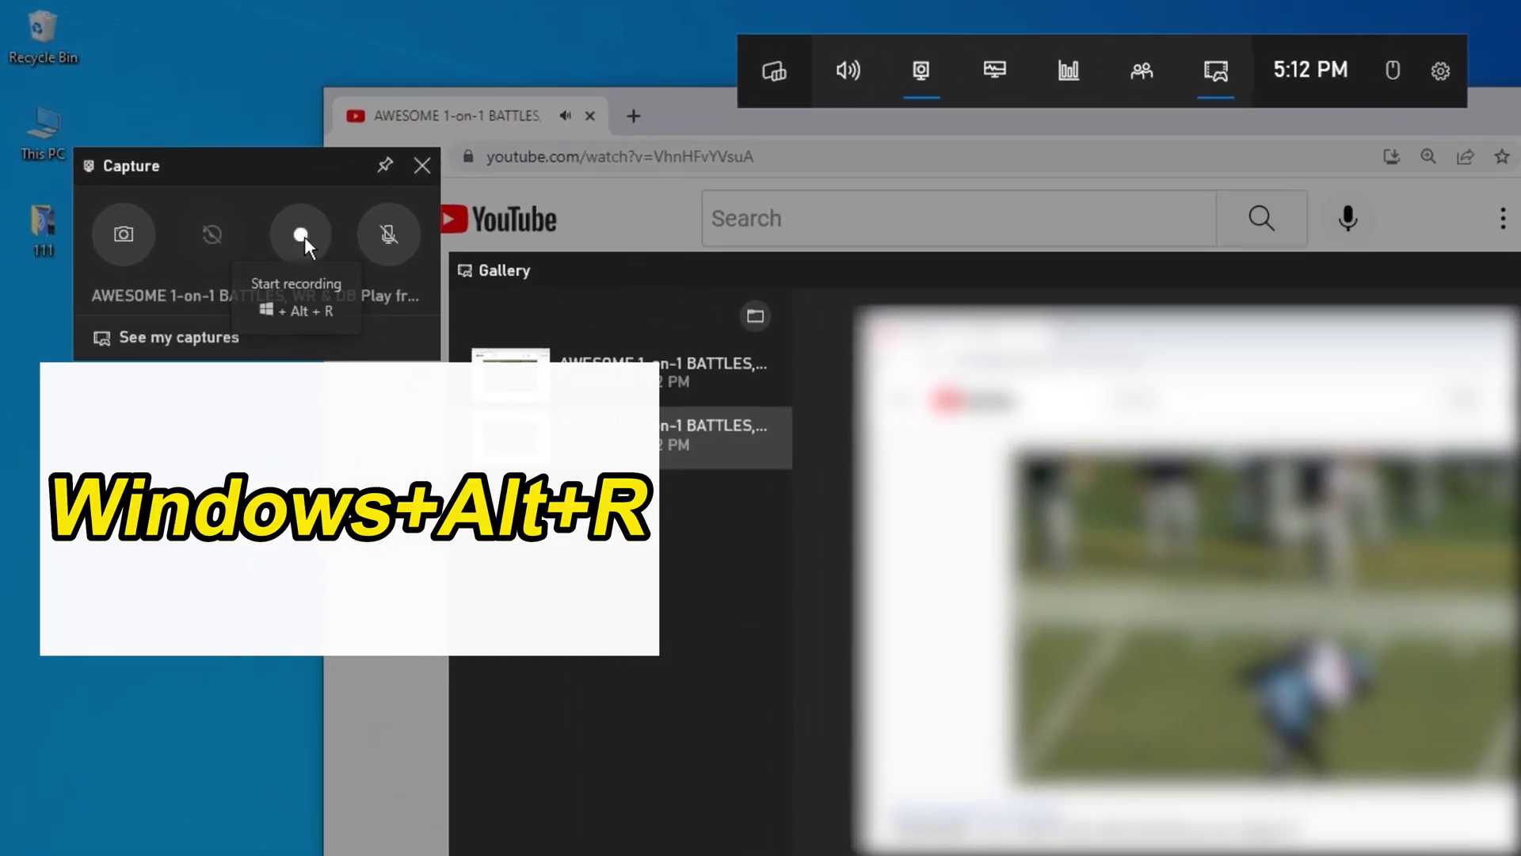
{"action": "left_click", "coordinate": [304, 236]}
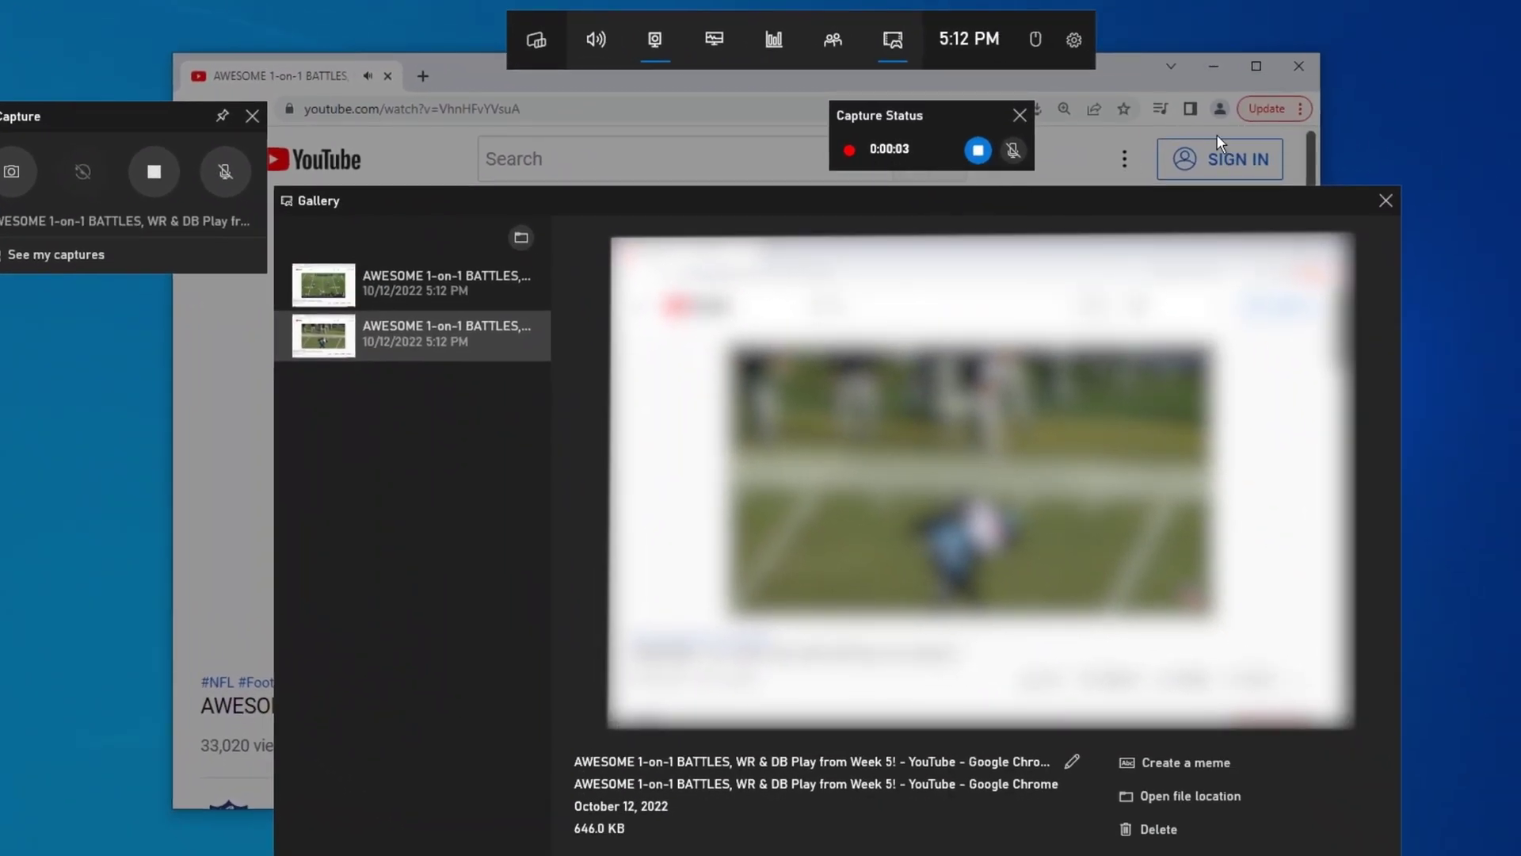
{"action": "left_click", "coordinate": [1429, 149]}
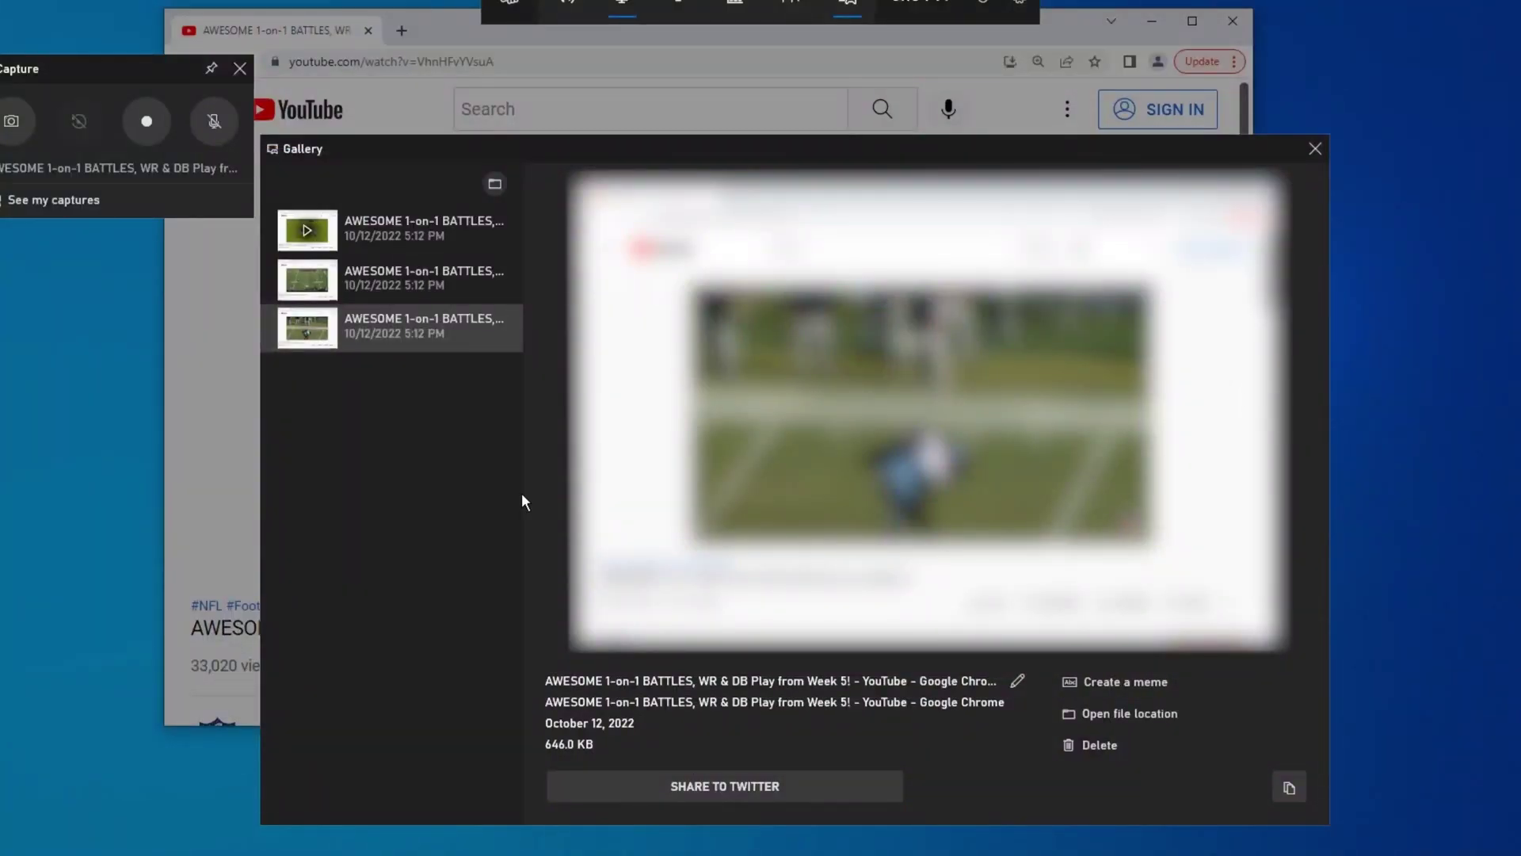
- Preview the 22.0 MB recorded clip from the Gallery list
{"action": "left_click", "coordinate": [382, 233]}
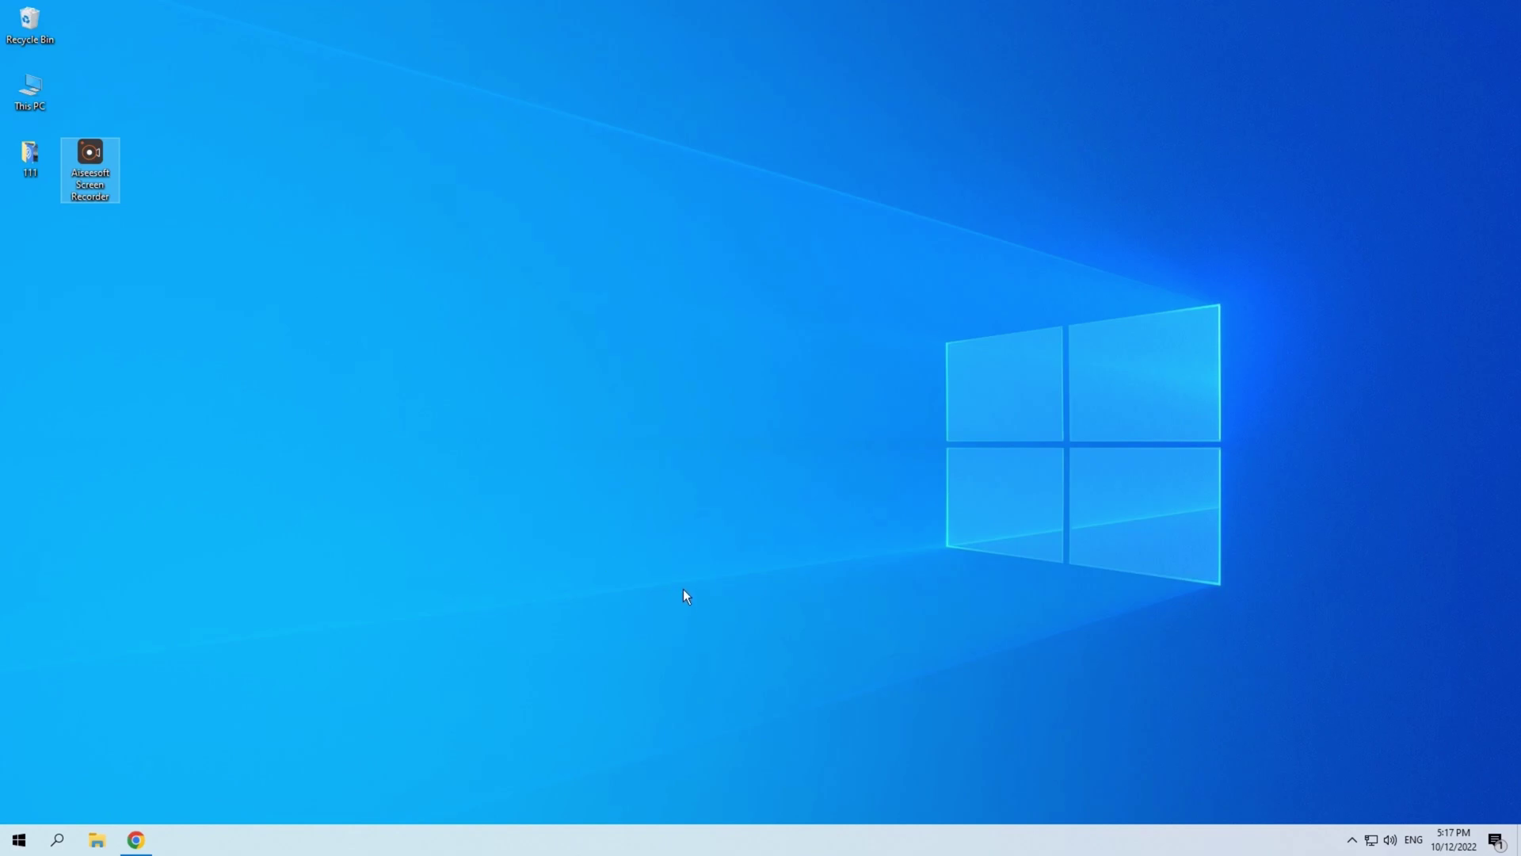
- Launch Aiseesoft Screen Recorder and open its Preferences
{"action": "double_click", "coordinate": [95, 155]}
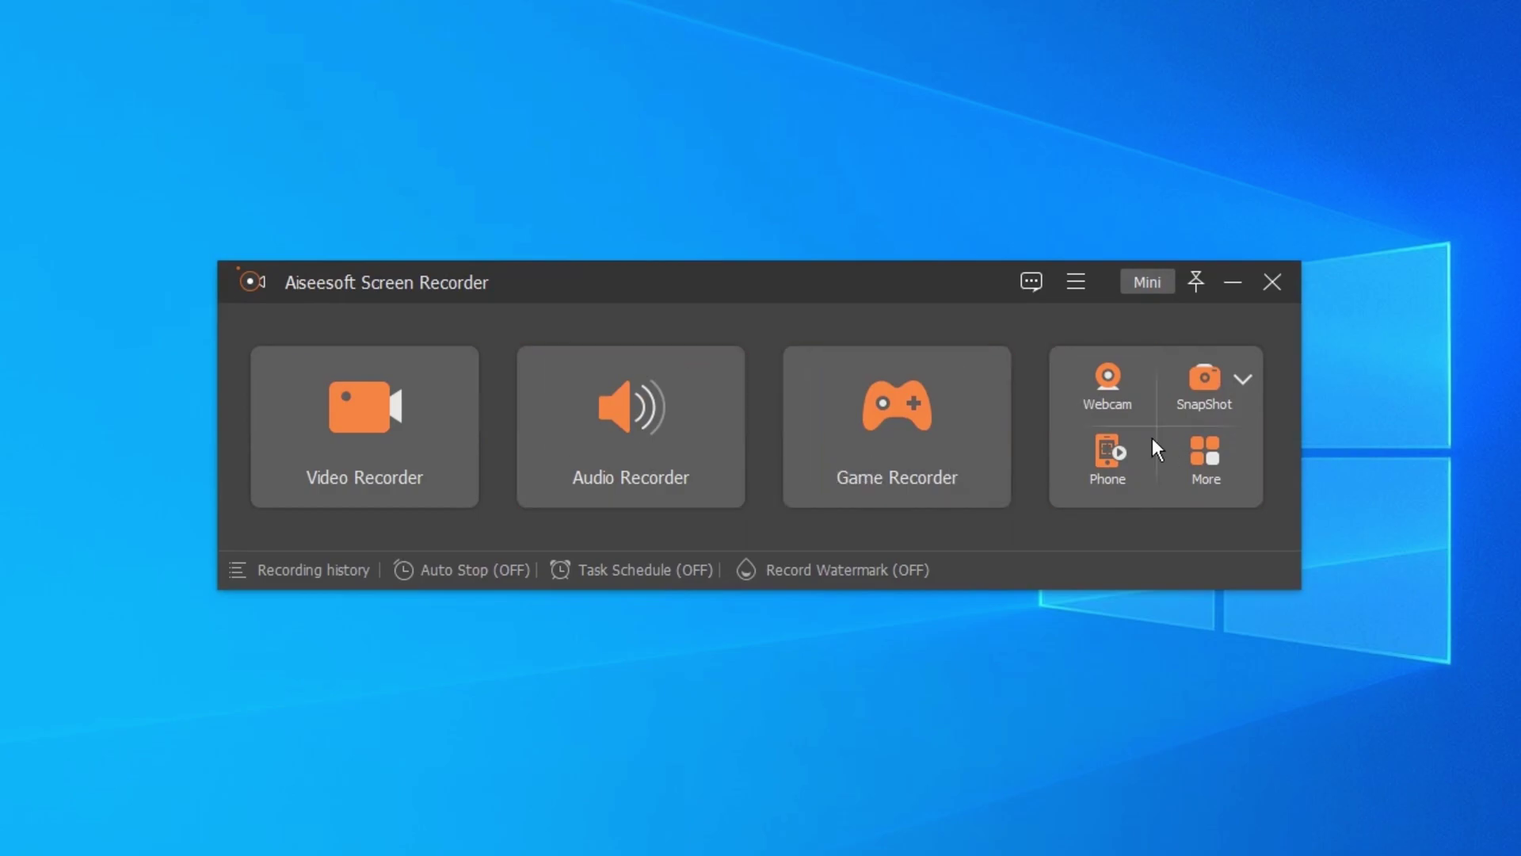
{"action": "left_click", "coordinate": [1076, 280]}
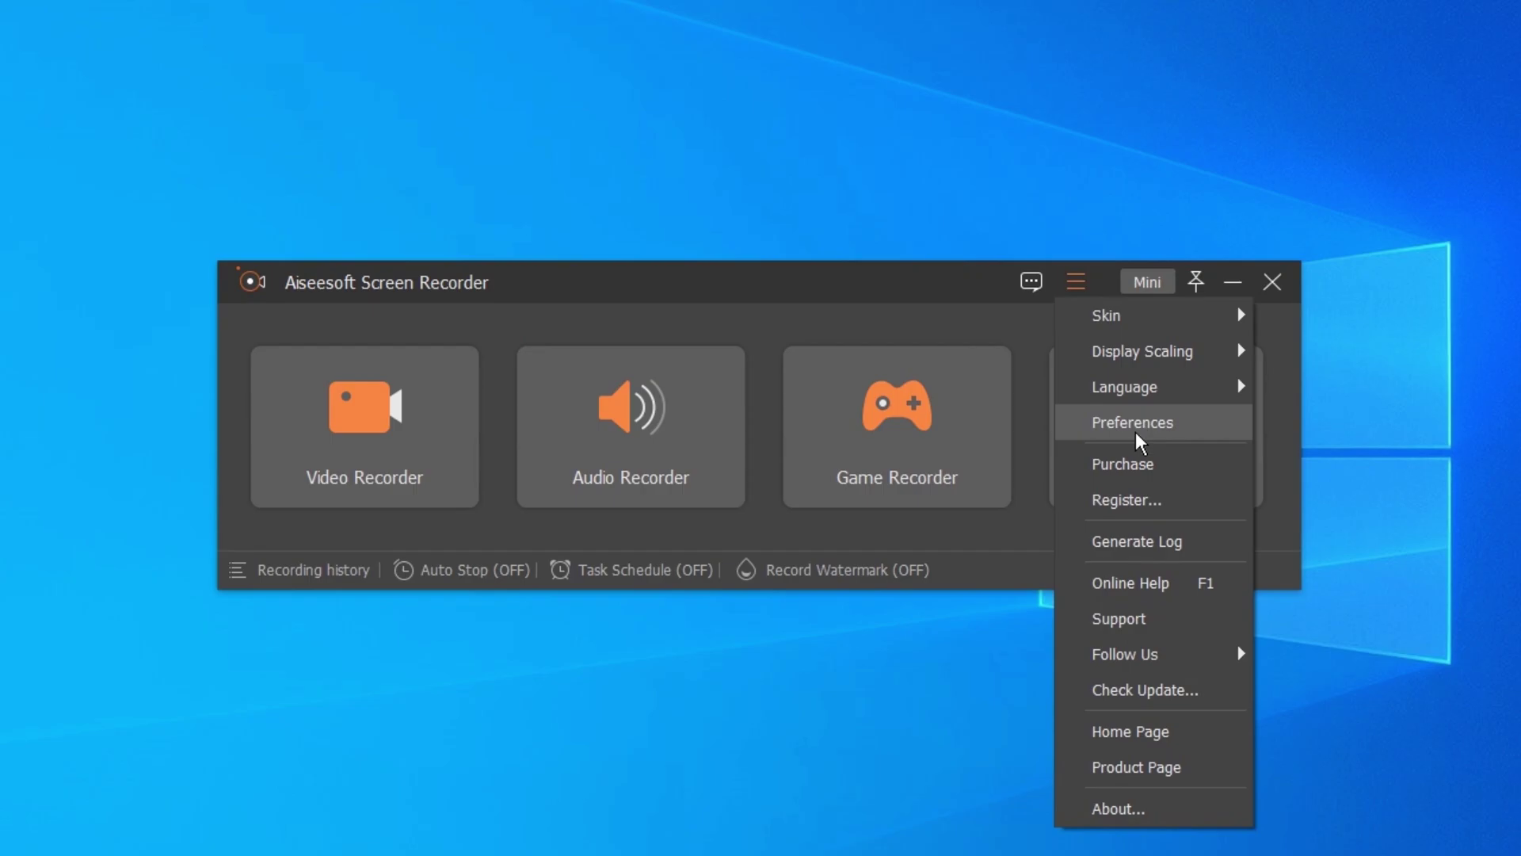
{"action": "left_click", "coordinate": [1186, 425]}
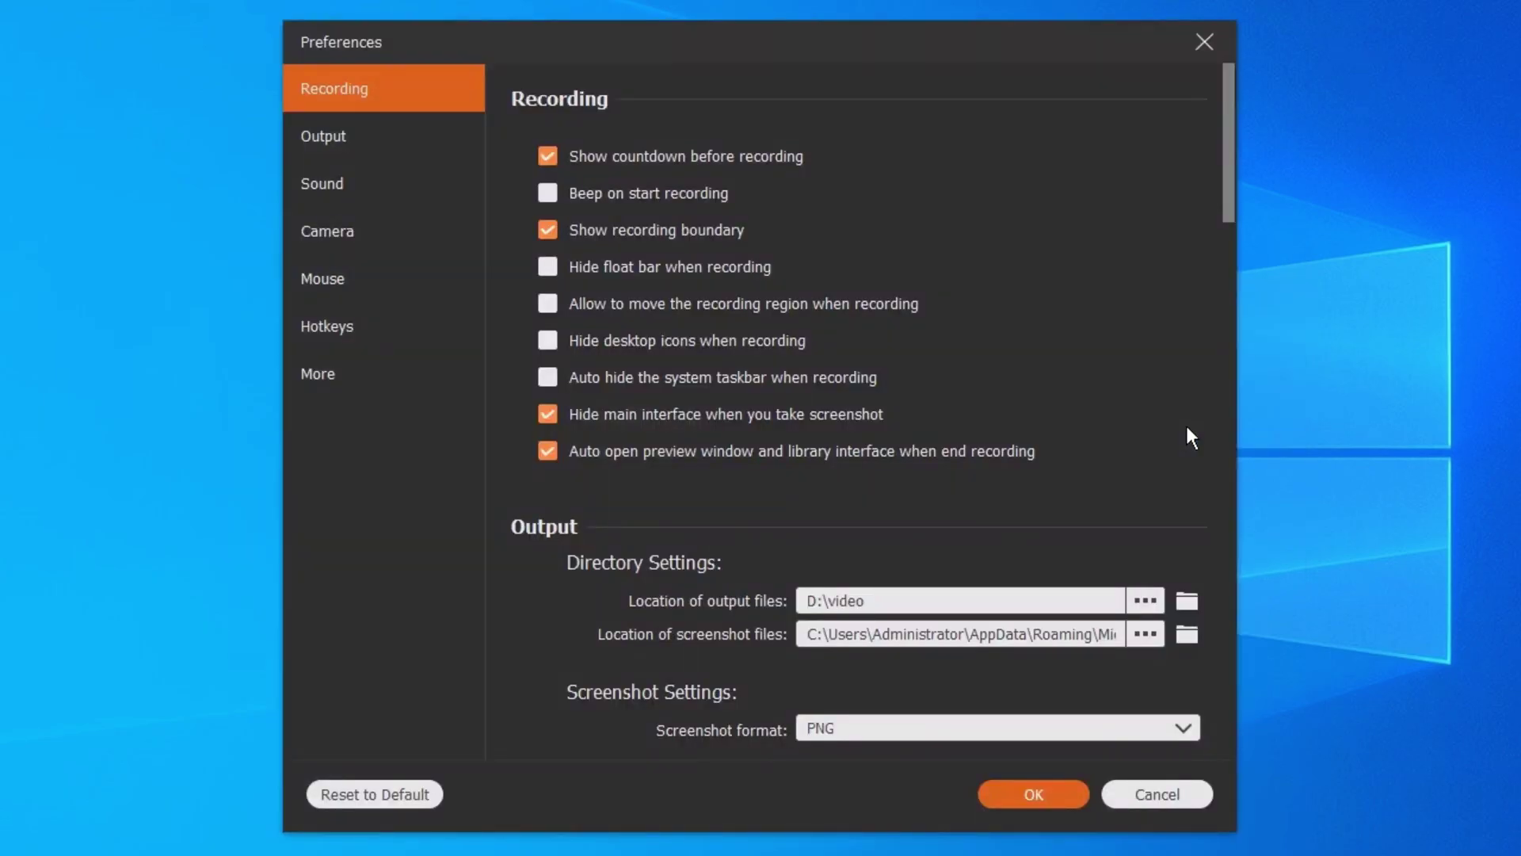
- Browse the Output, Sound, Camera, Mouse, Hotkeys and other preference sections
{"action": "left_click", "coordinate": [366, 130]}
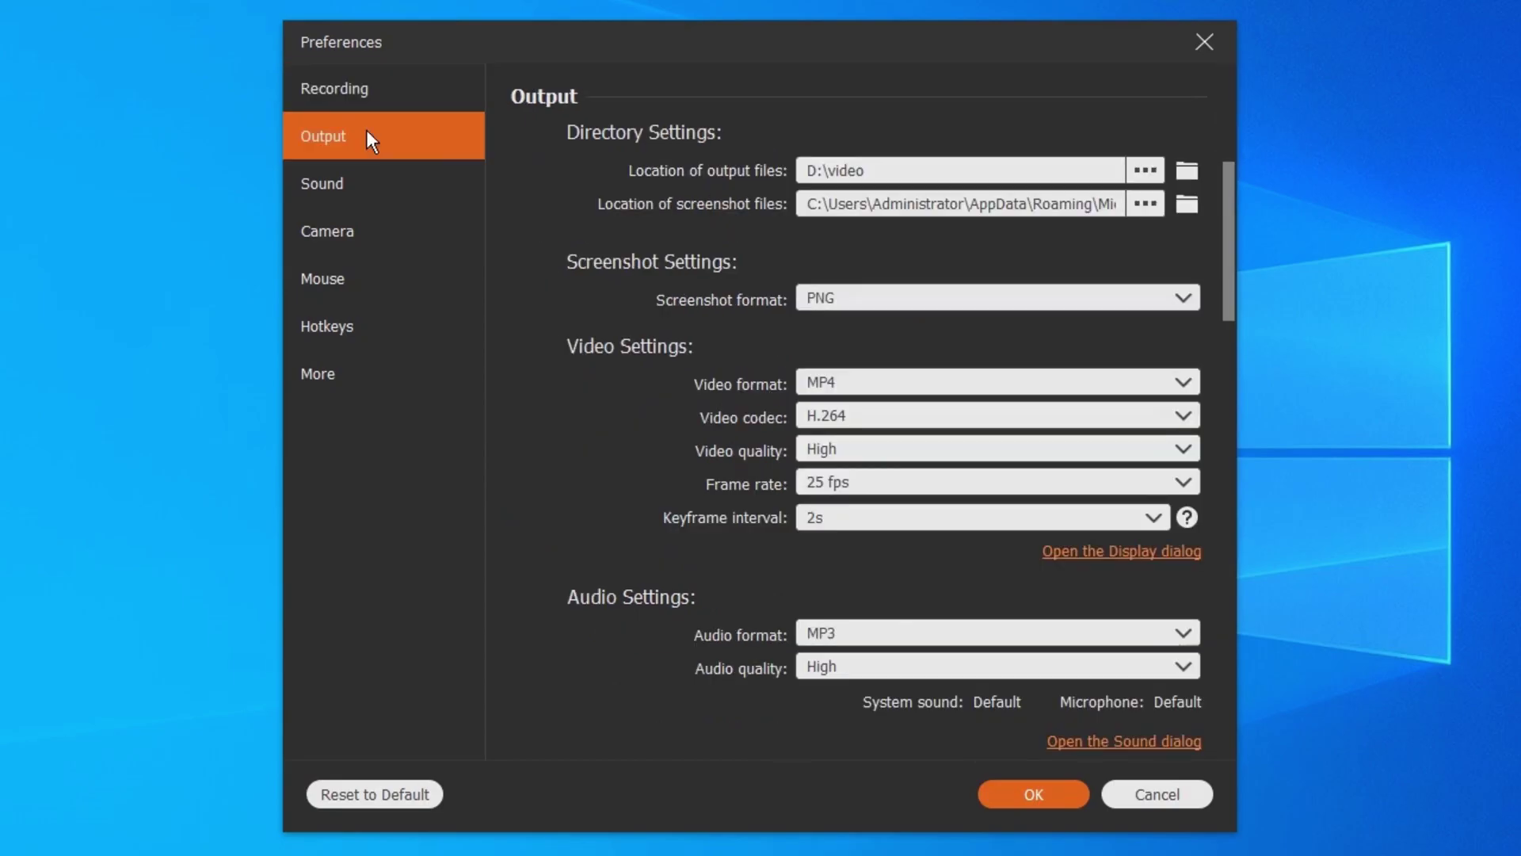
{"action": "left_click", "coordinate": [350, 193]}
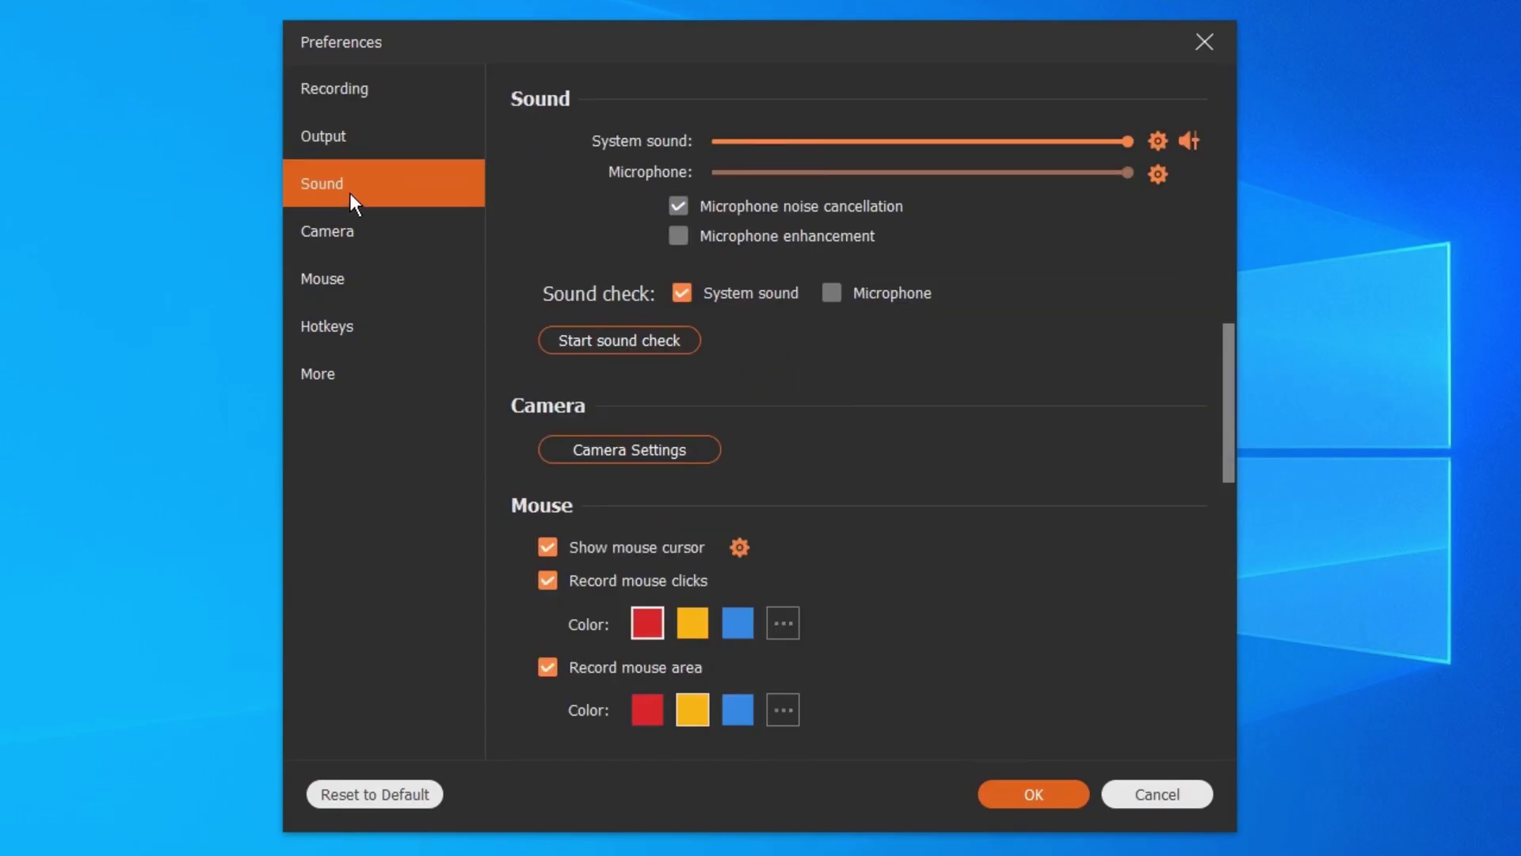
{"action": "left_click", "coordinate": [372, 230]}
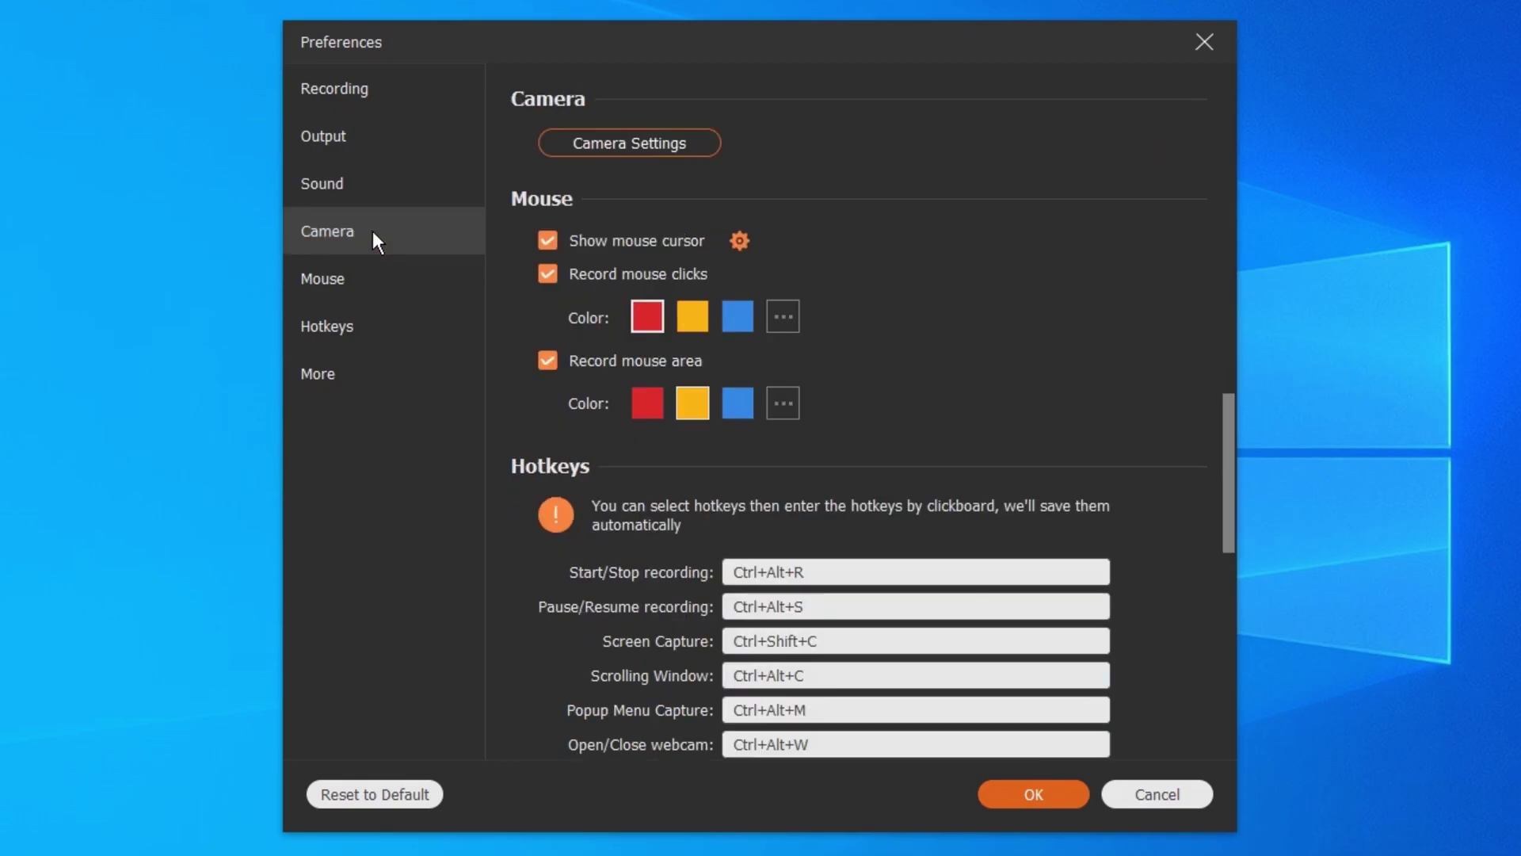
{"action": "left_click", "coordinate": [383, 278]}
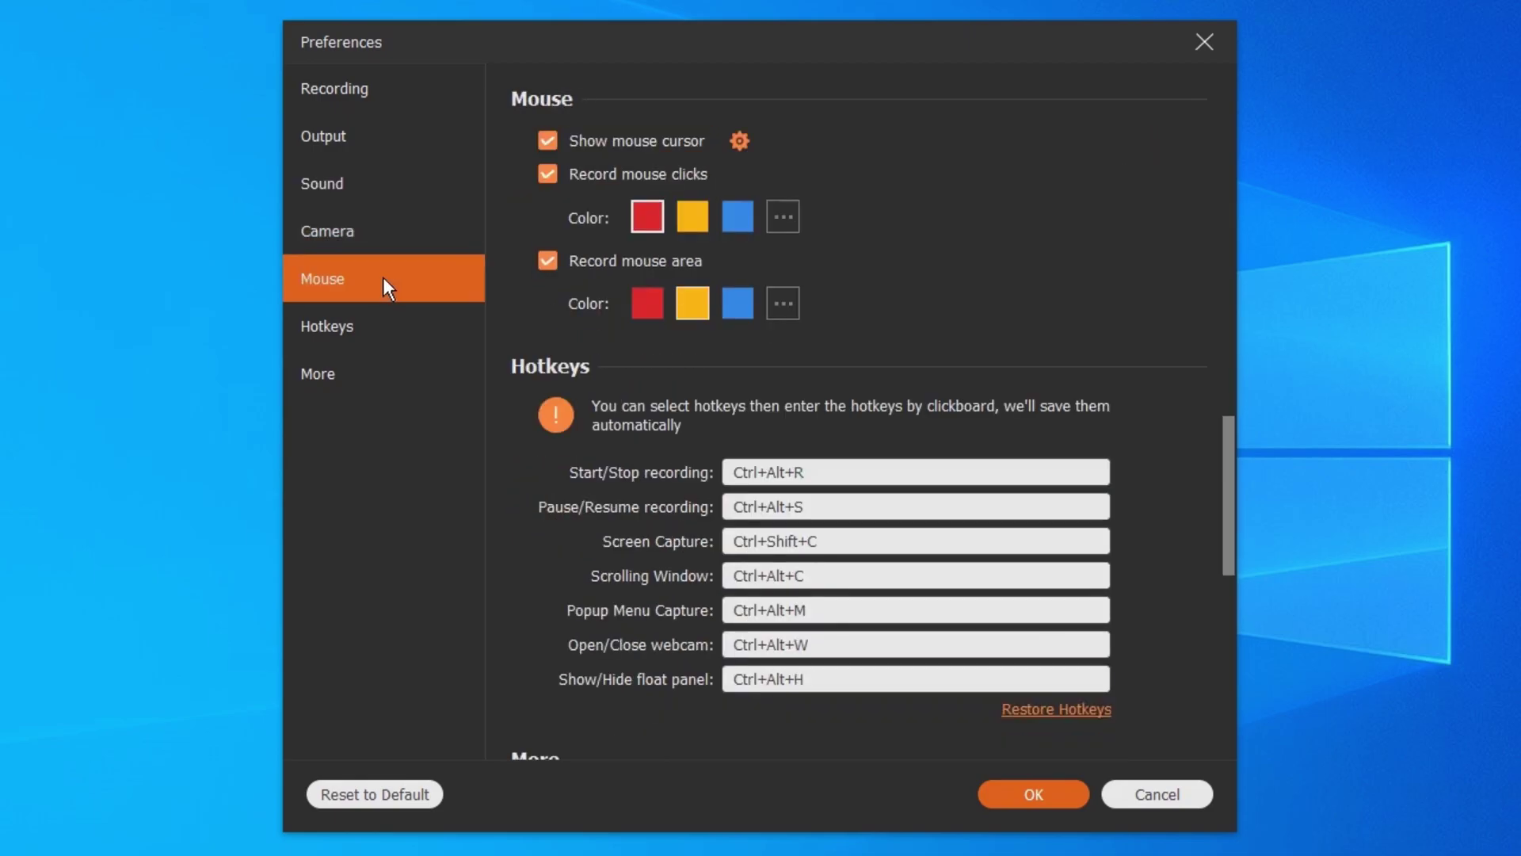
{"action": "left_click", "coordinate": [383, 321]}
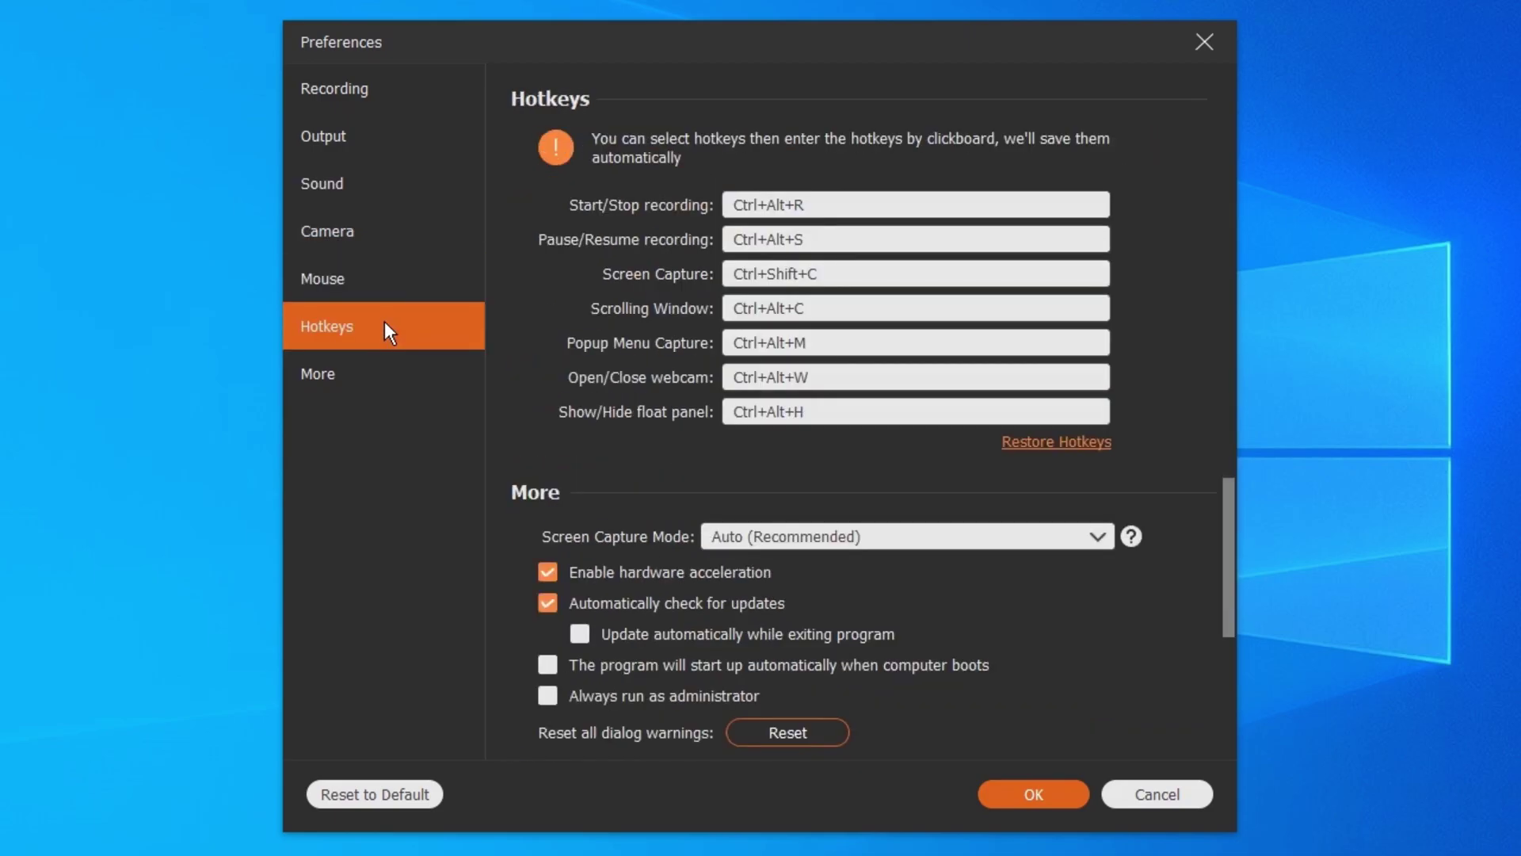
{"action": "left_click", "coordinate": [384, 390]}
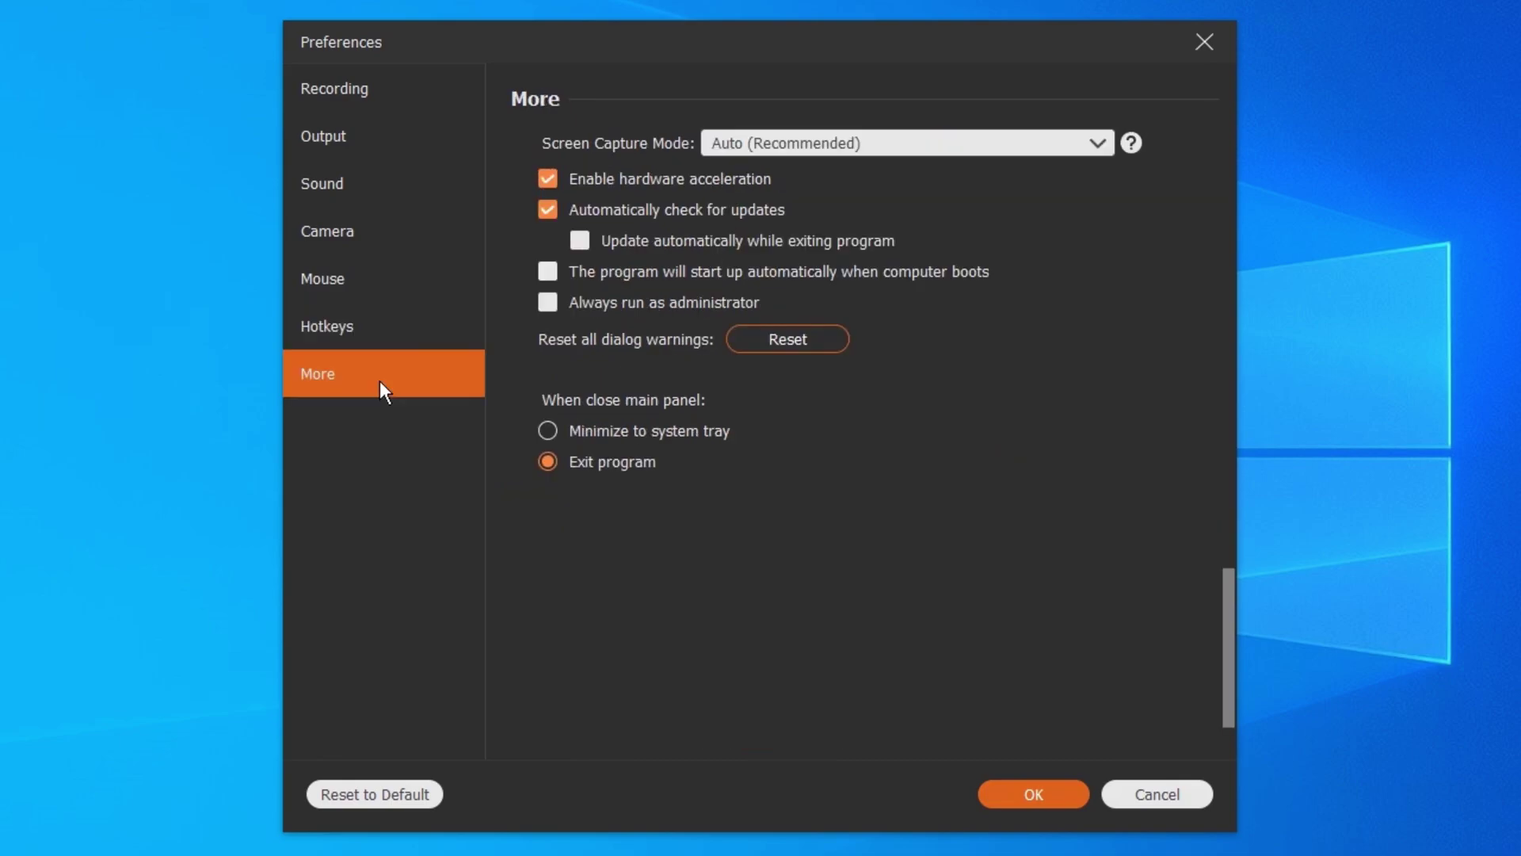
- Set the location of output files to the Desktop folder
{"action": "left_click", "coordinate": [385, 141]}
{"action": "left_click", "coordinate": [1145, 164]}
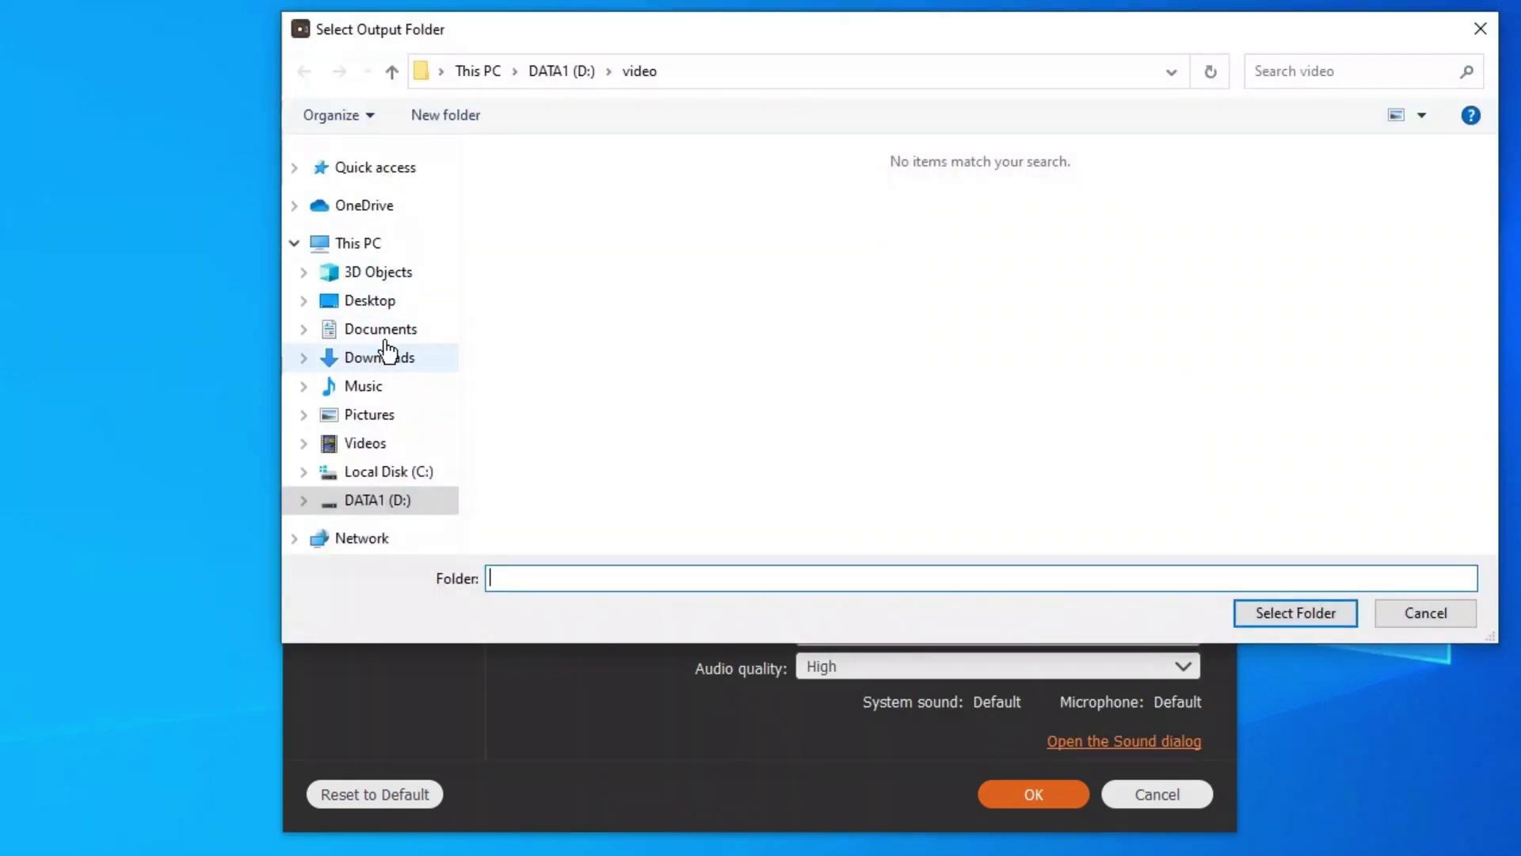
{"action": "left_click", "coordinate": [439, 306]}
{"action": "left_click", "coordinate": [1275, 612]}
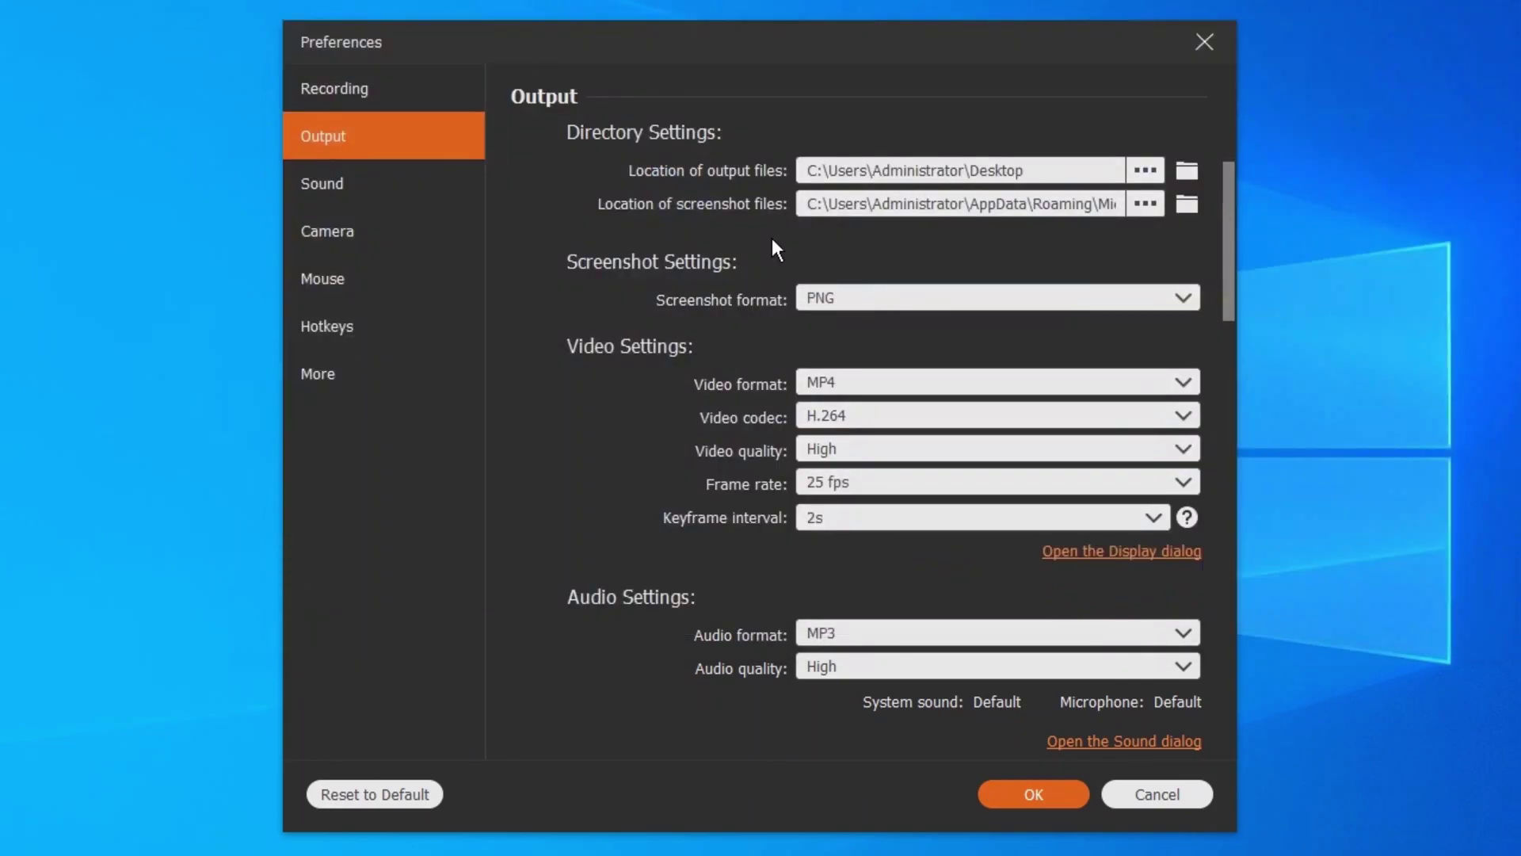
{"action": "left_click", "coordinate": [370, 183]}
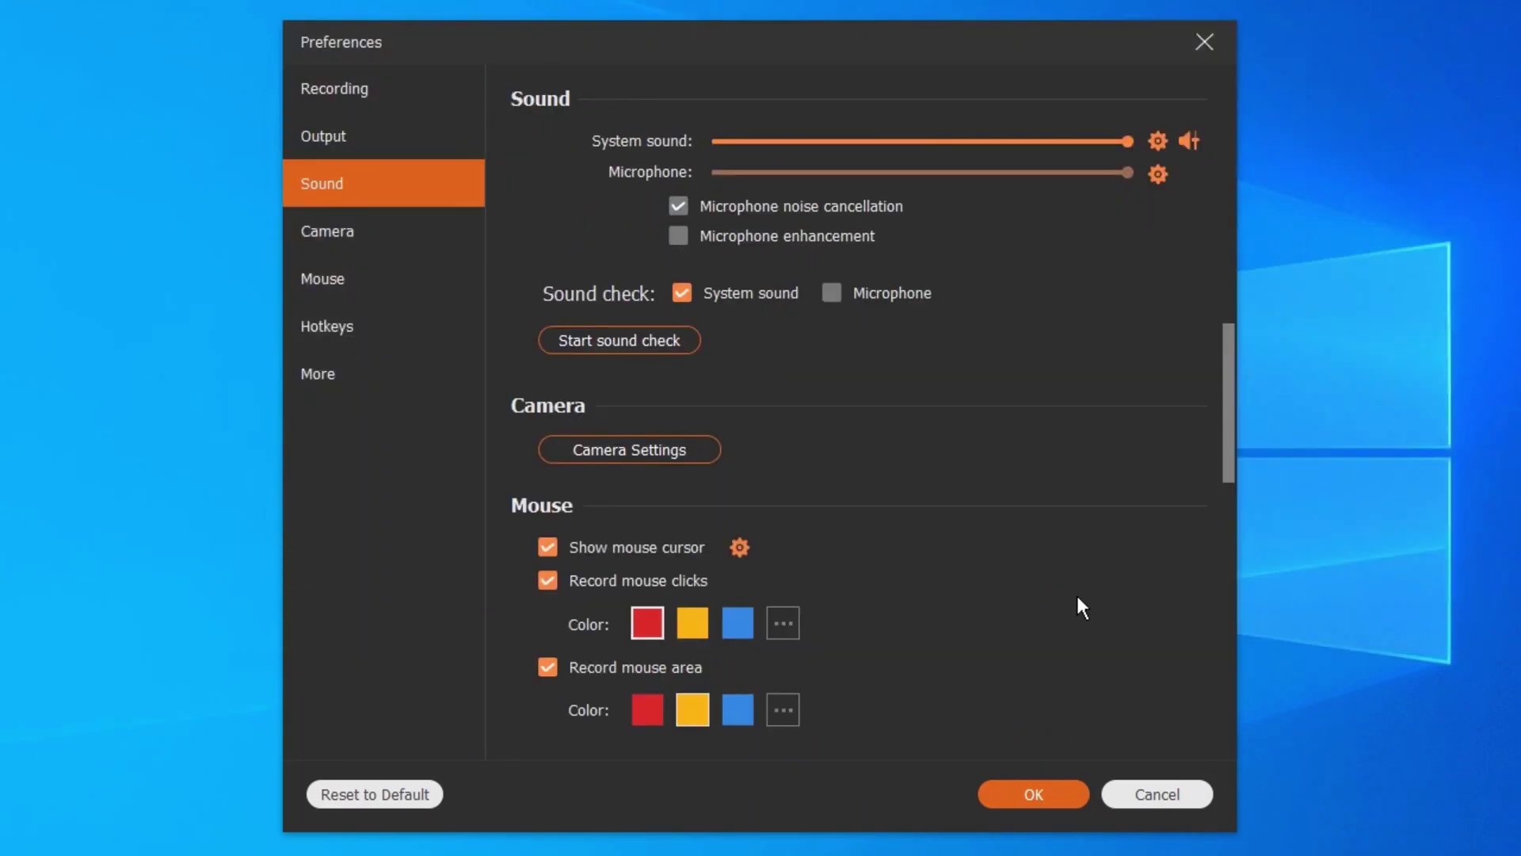
- Save preferences, set the Video Recorder capture area to 1280x720 (720p), and enable System Sound
{"action": "left_click", "coordinate": [1034, 791]}
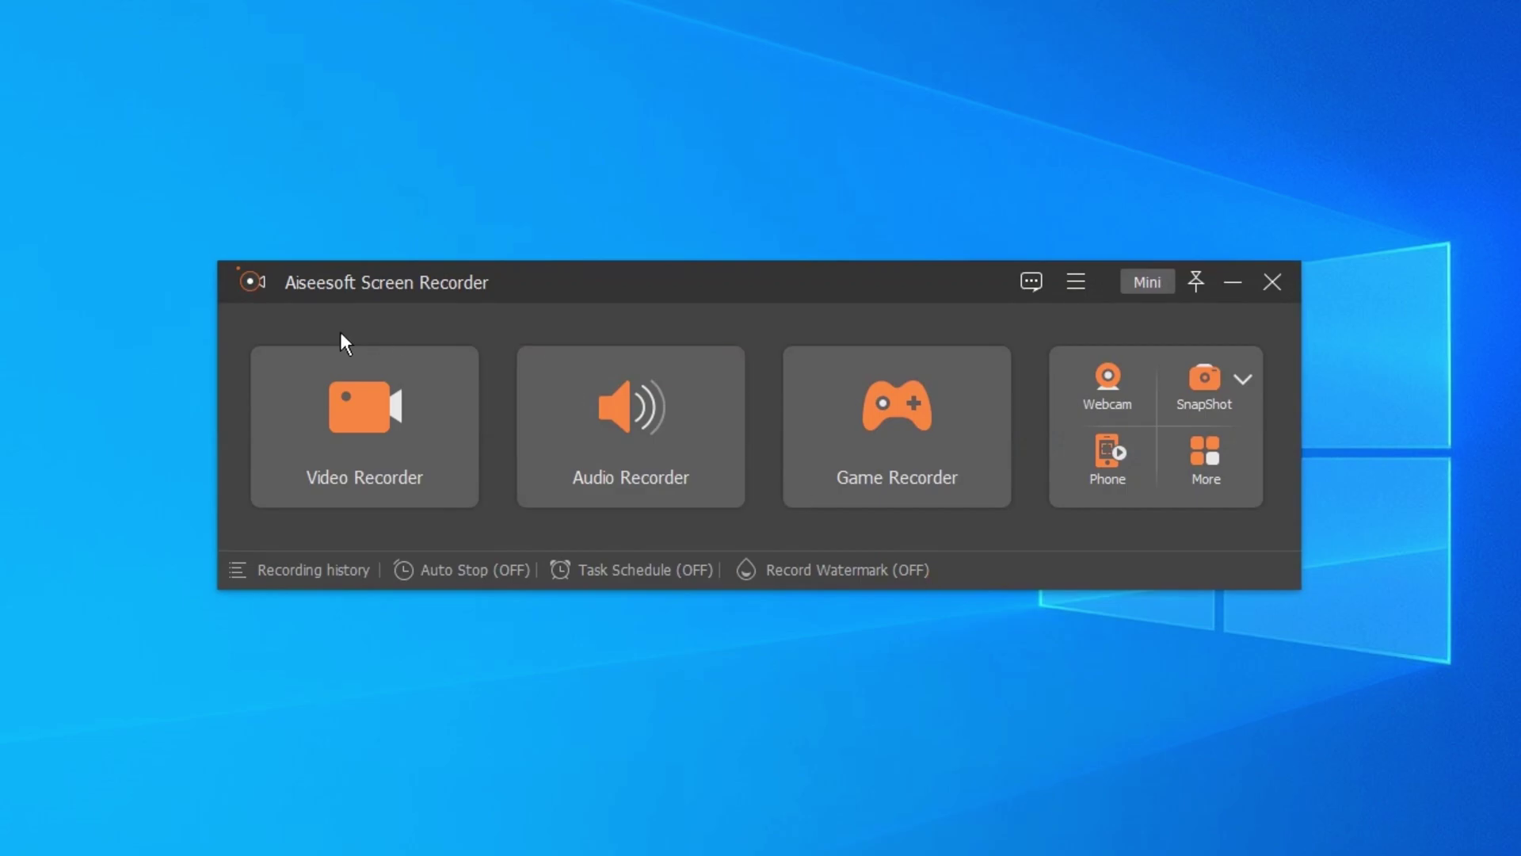
{"action": "left_click", "coordinate": [393, 428]}
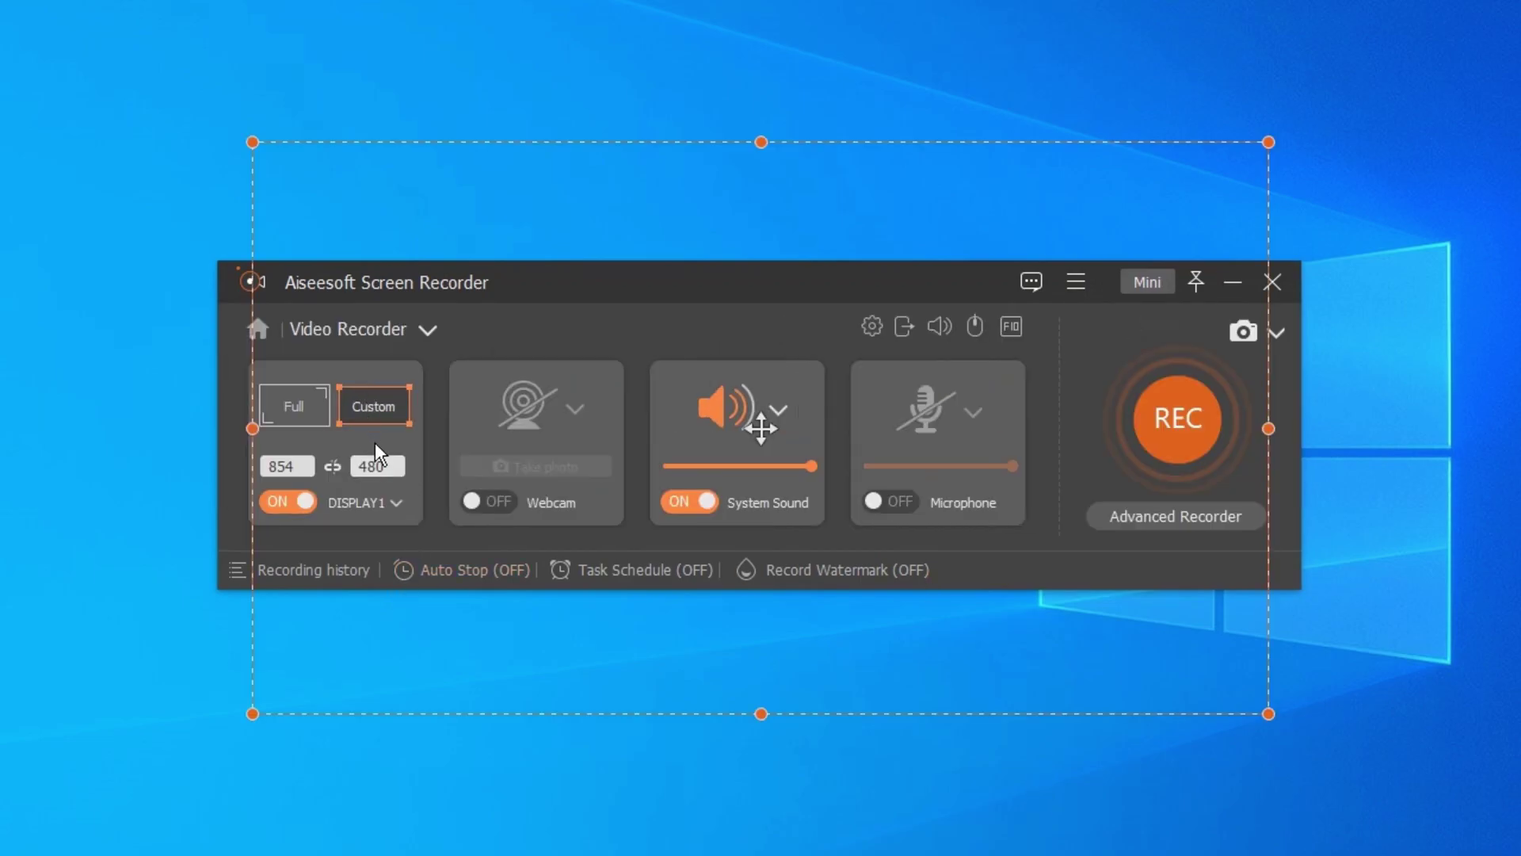
{"action": "left_click_drag", "start_coordinate": [308, 466], "coordinate": [224, 470]}
{"action": "left_click", "coordinate": [293, 406]}
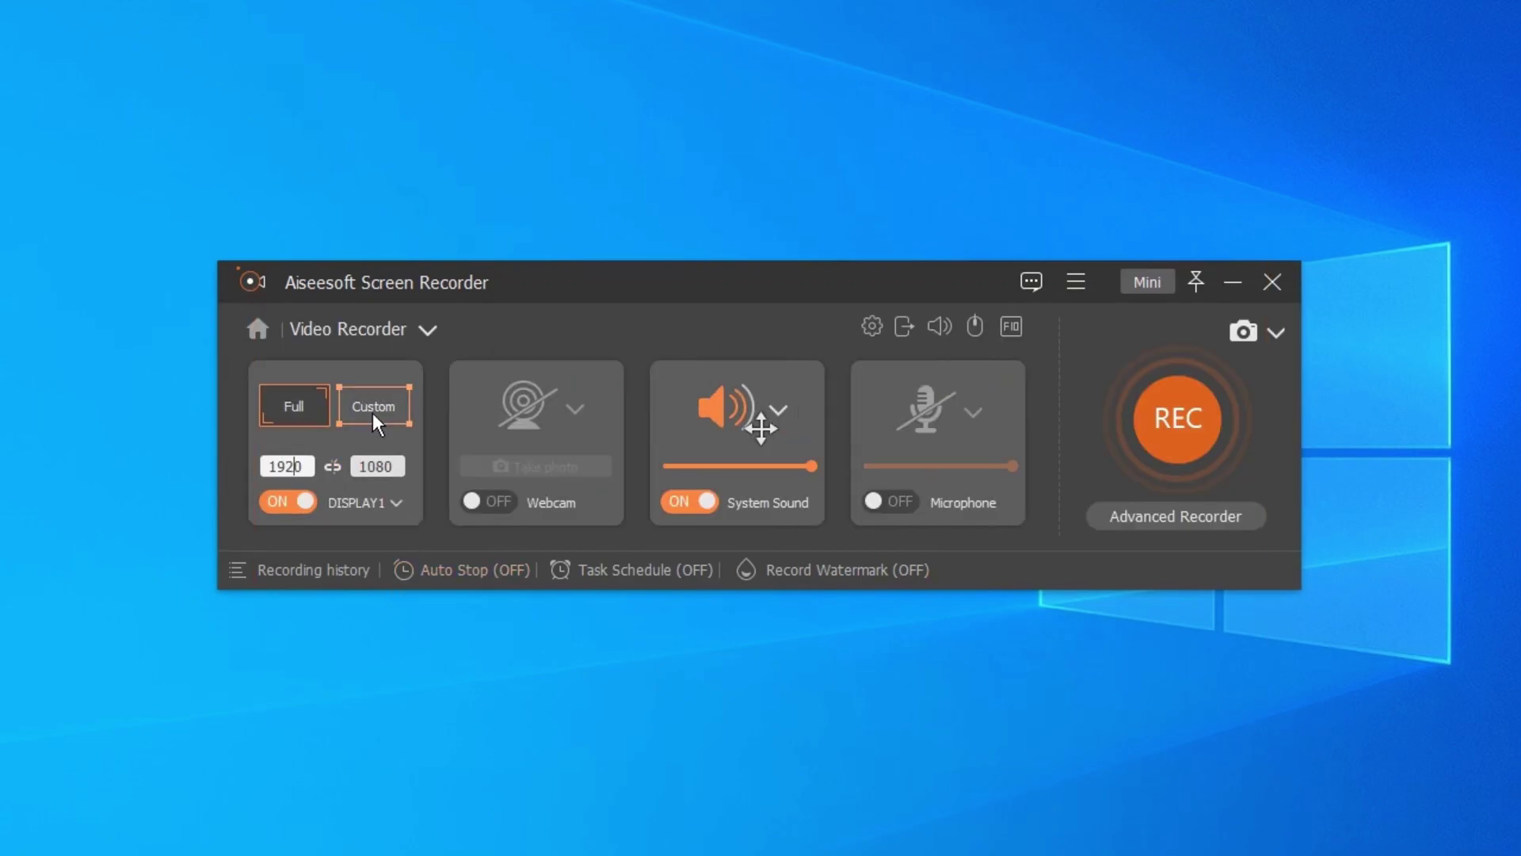
{"action": "left_click", "coordinate": [374, 411]}
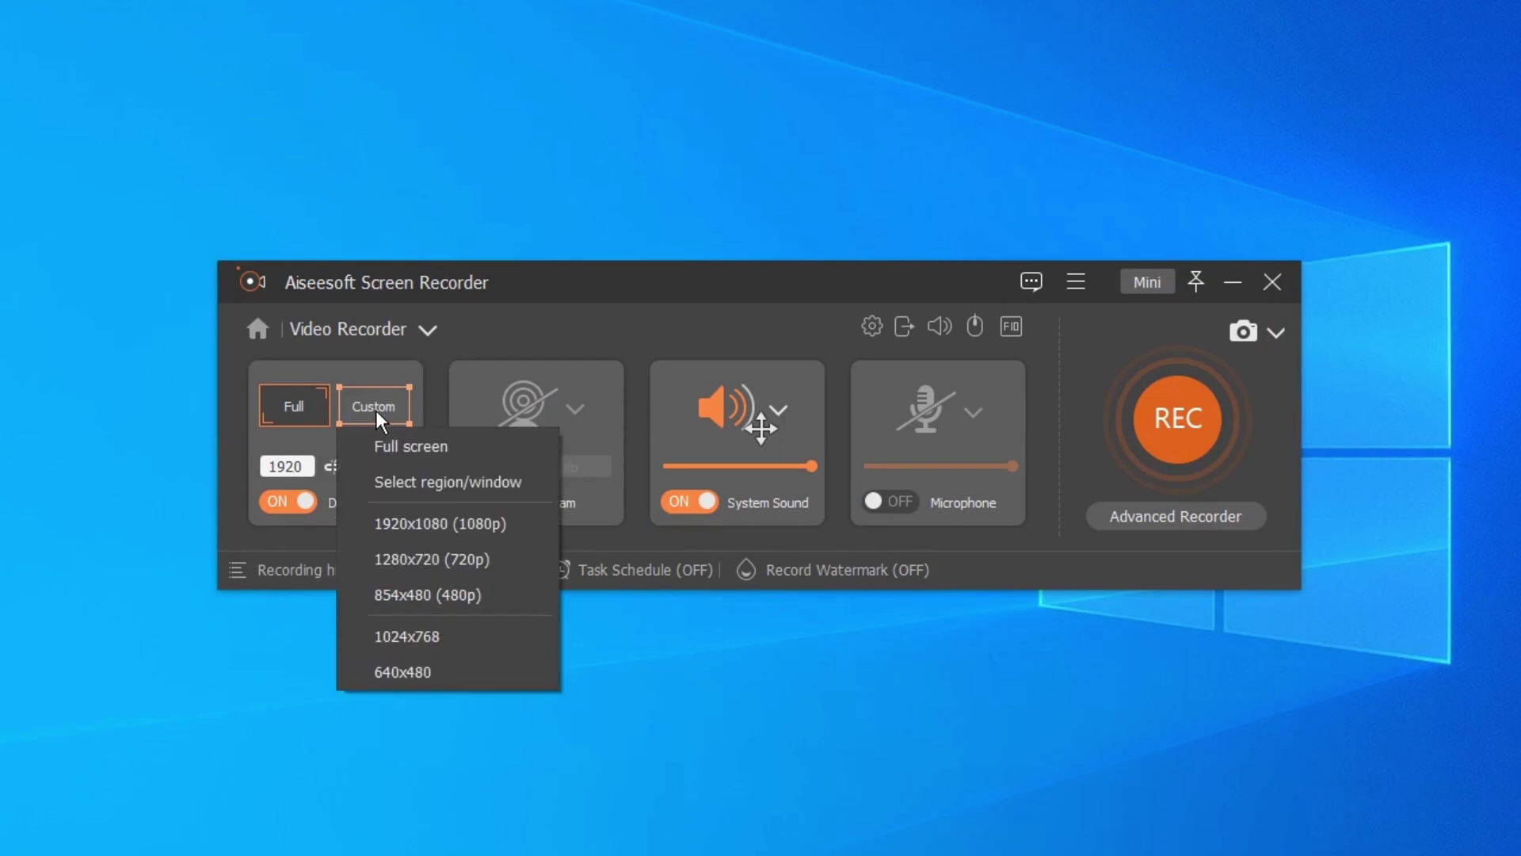
{"action": "left_click", "coordinate": [407, 557]}
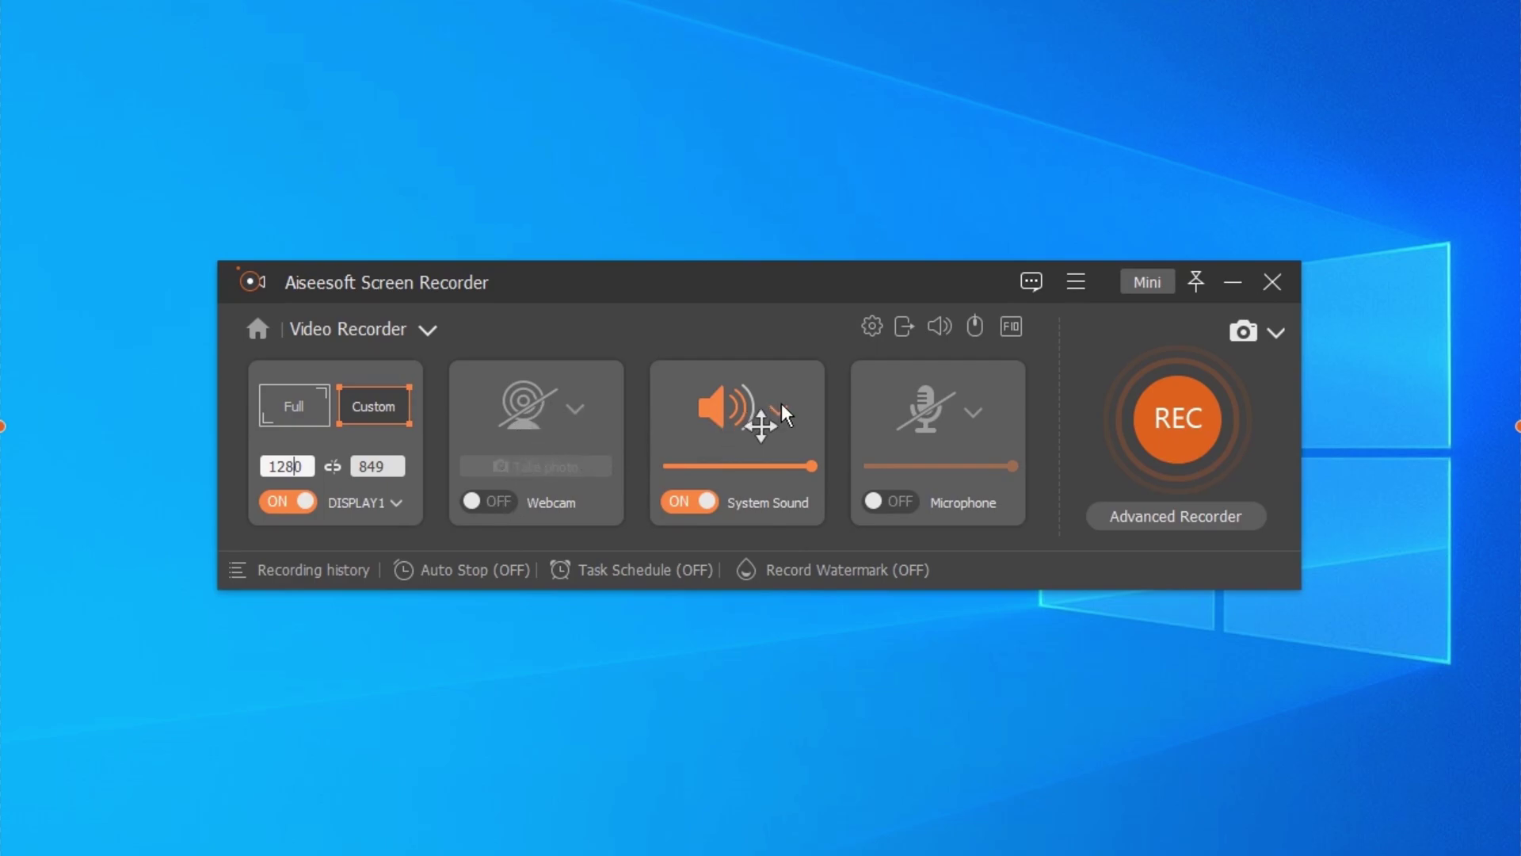
{"action": "left_click", "coordinate": [782, 406]}
{"action": "mouse_move", "coordinate": [930, 466]}
- Record the YouTube video in Chrome for 36 seconds, pausing once, then stop
{"action": "left_click", "coordinate": [1163, 428]}
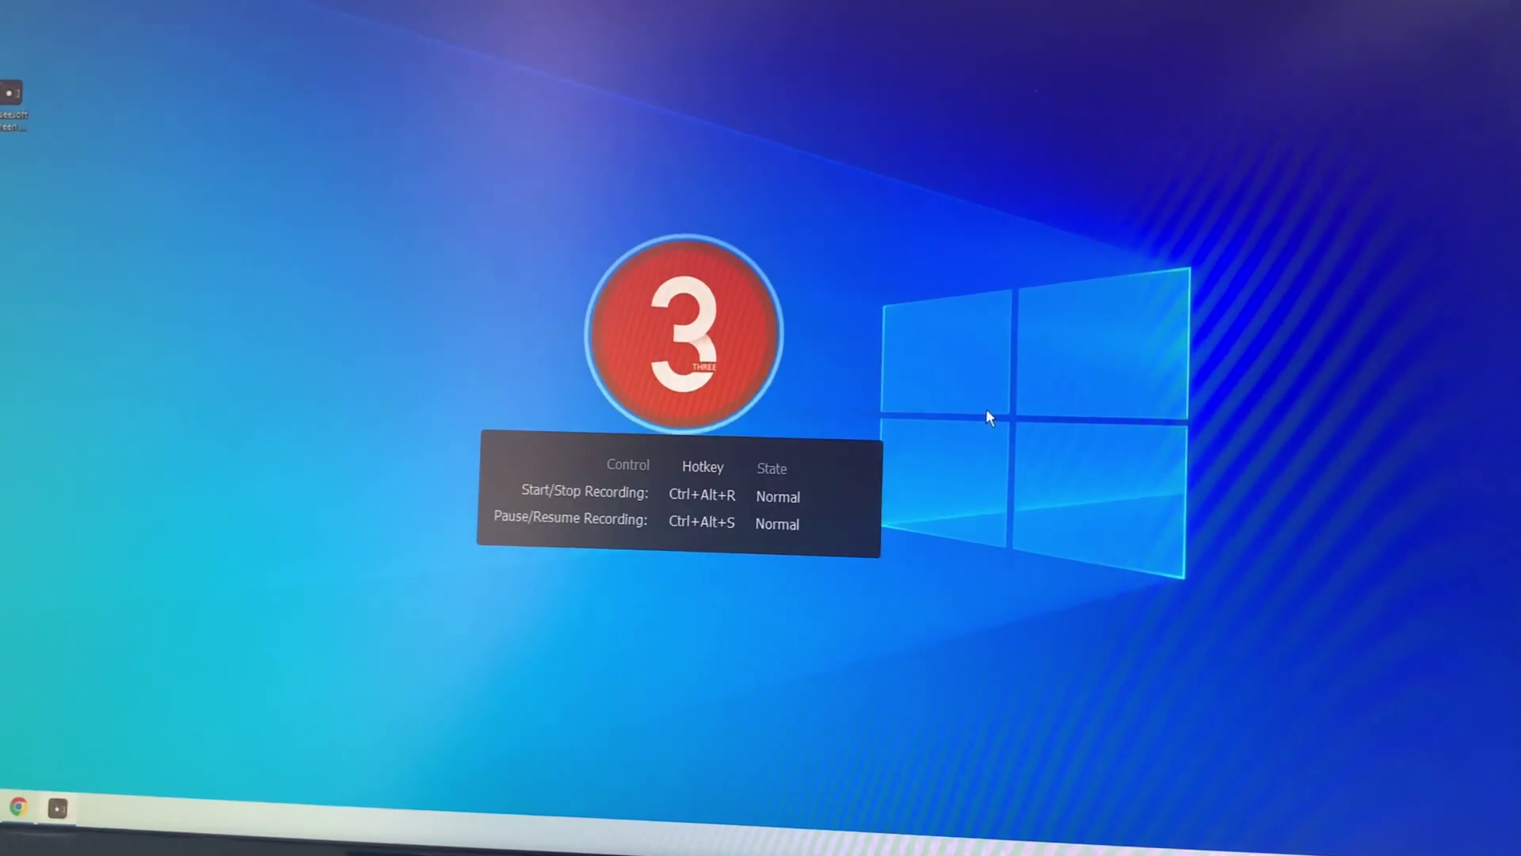
{"action": "left_click", "coordinate": [19, 807]}
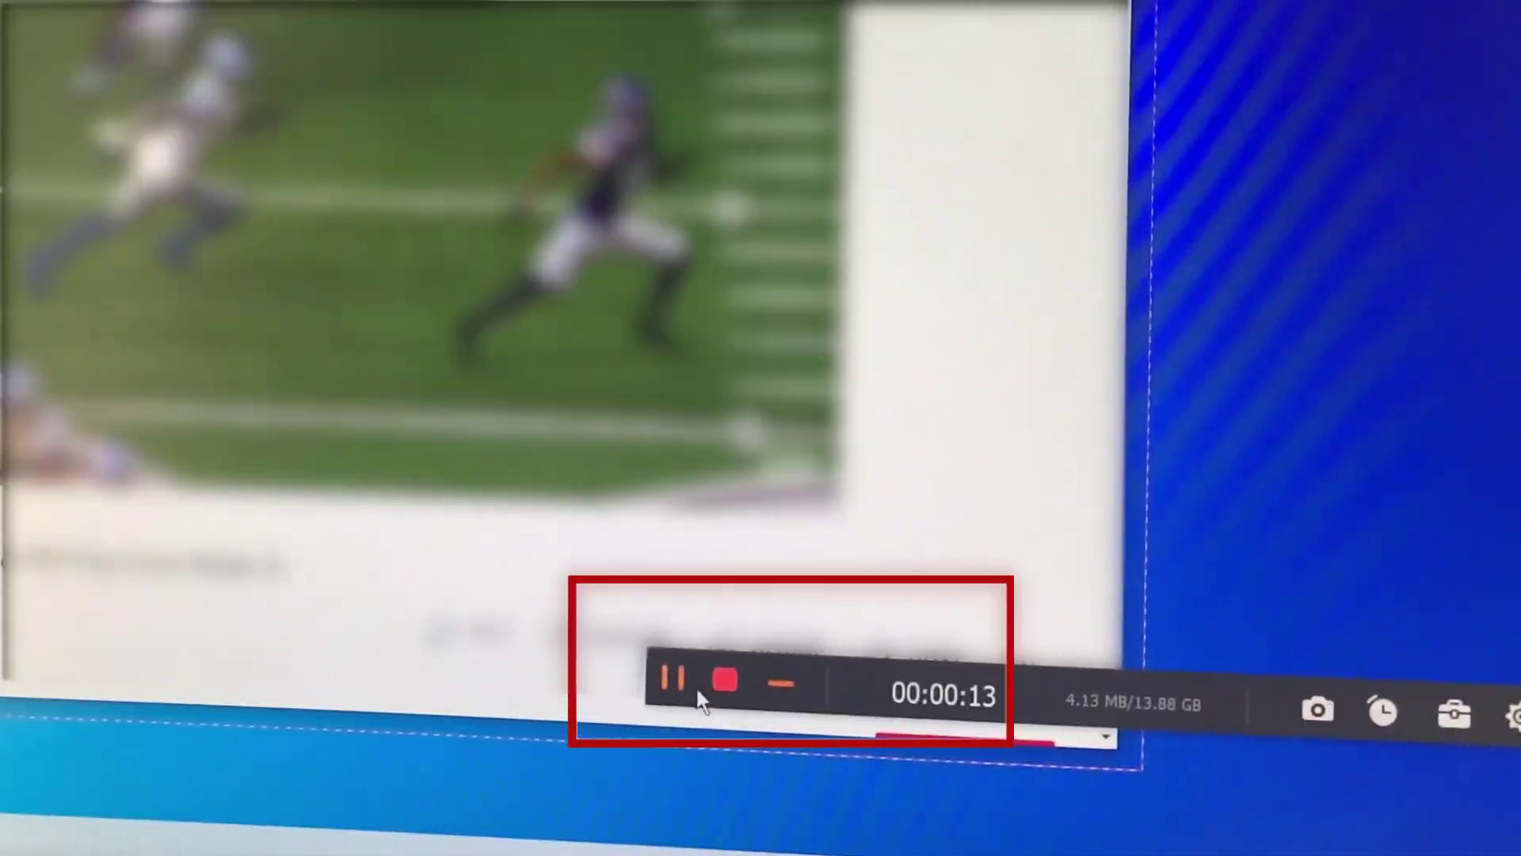
{"action": "left_click", "coordinate": [673, 680]}
{"action": "left_click", "coordinate": [674, 678]}
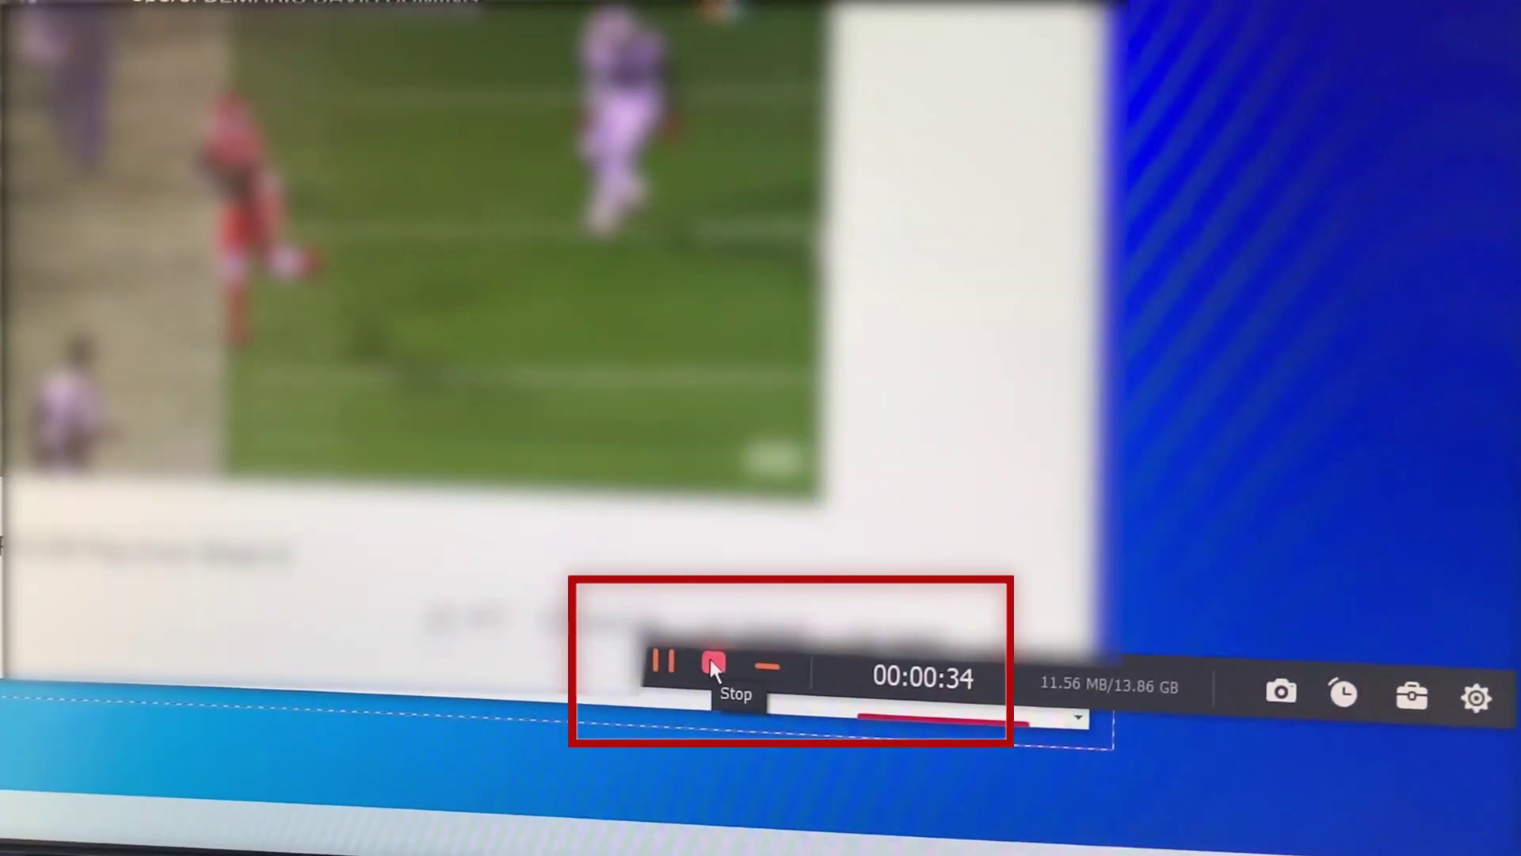
{"action": "left_click", "coordinate": [713, 665]}
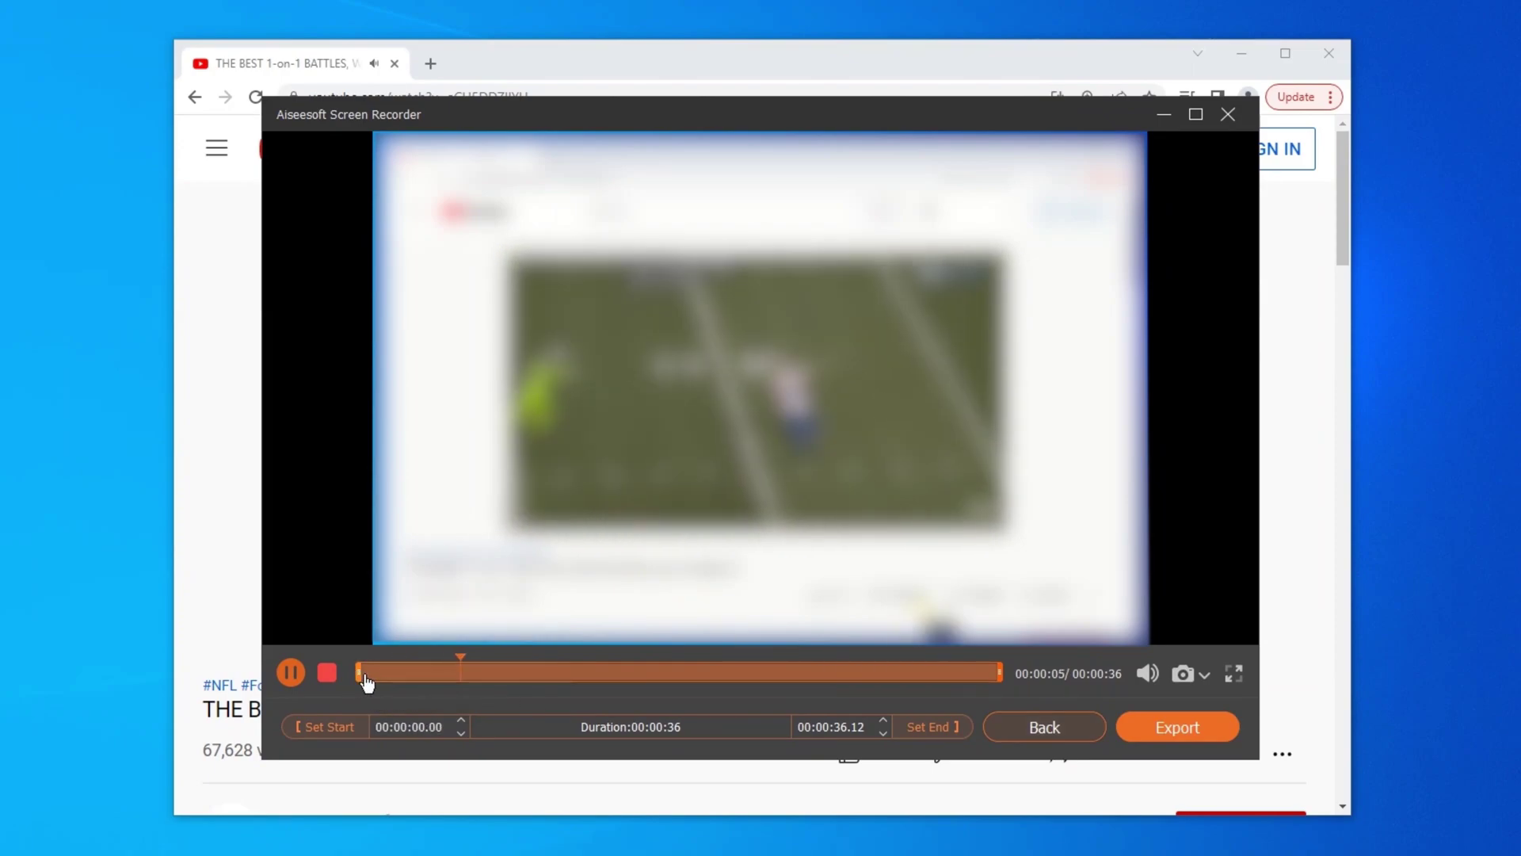
- Trim the clip to start at 00:00:06.22 and end near 00:00:34, then export it
{"action": "left_click_drag", "start_coordinate": [360, 672], "coordinate": [479, 673]}
{"action": "left_click_drag", "start_coordinate": [999, 673], "coordinate": [972, 672]}
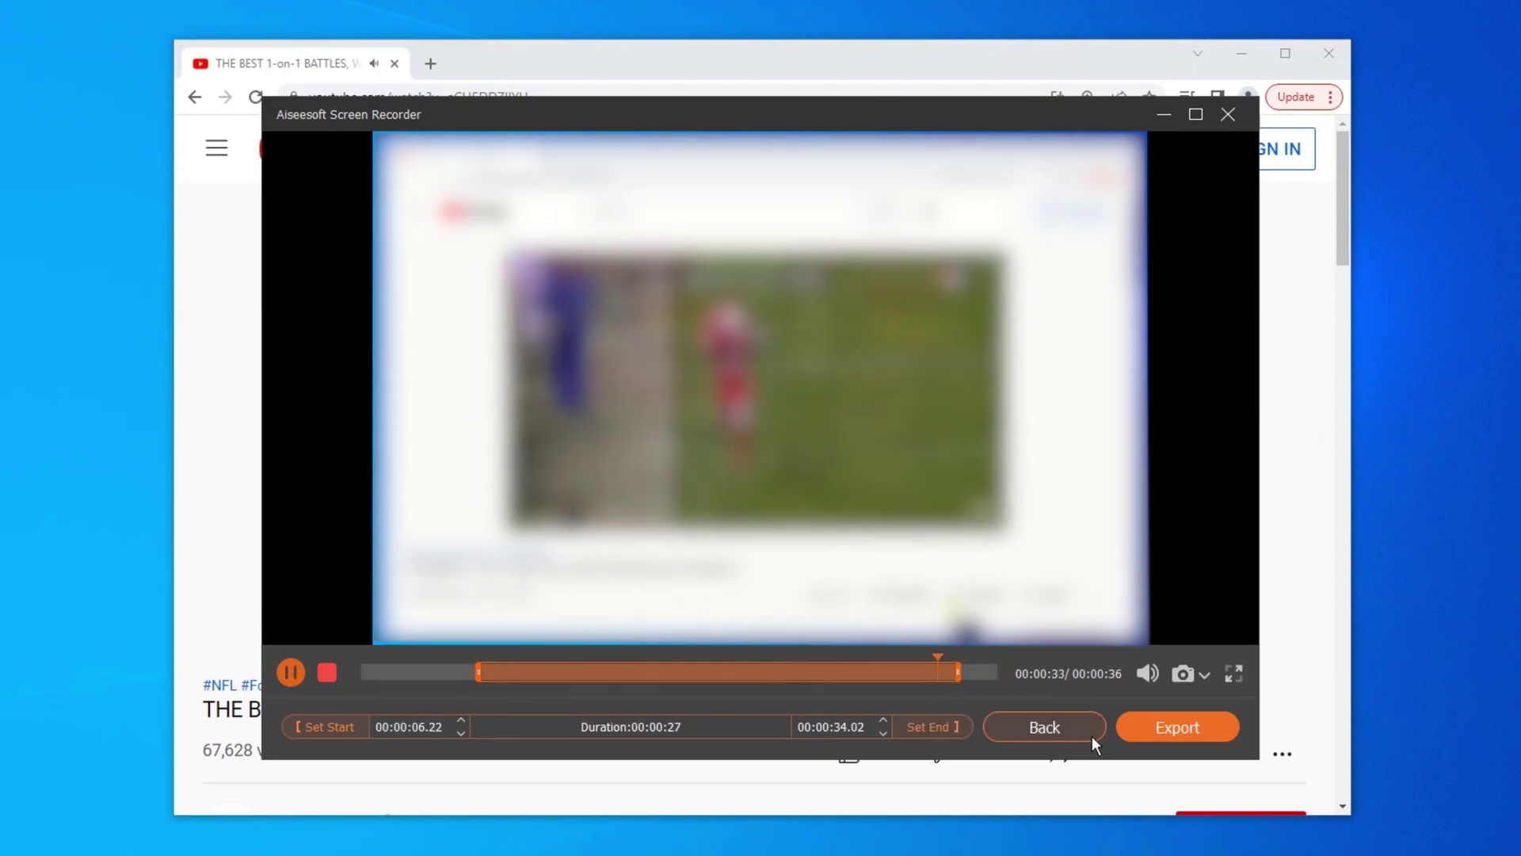
{"action": "left_click", "coordinate": [1184, 727]}
{"action": "left_click", "coordinate": [1159, 703]}
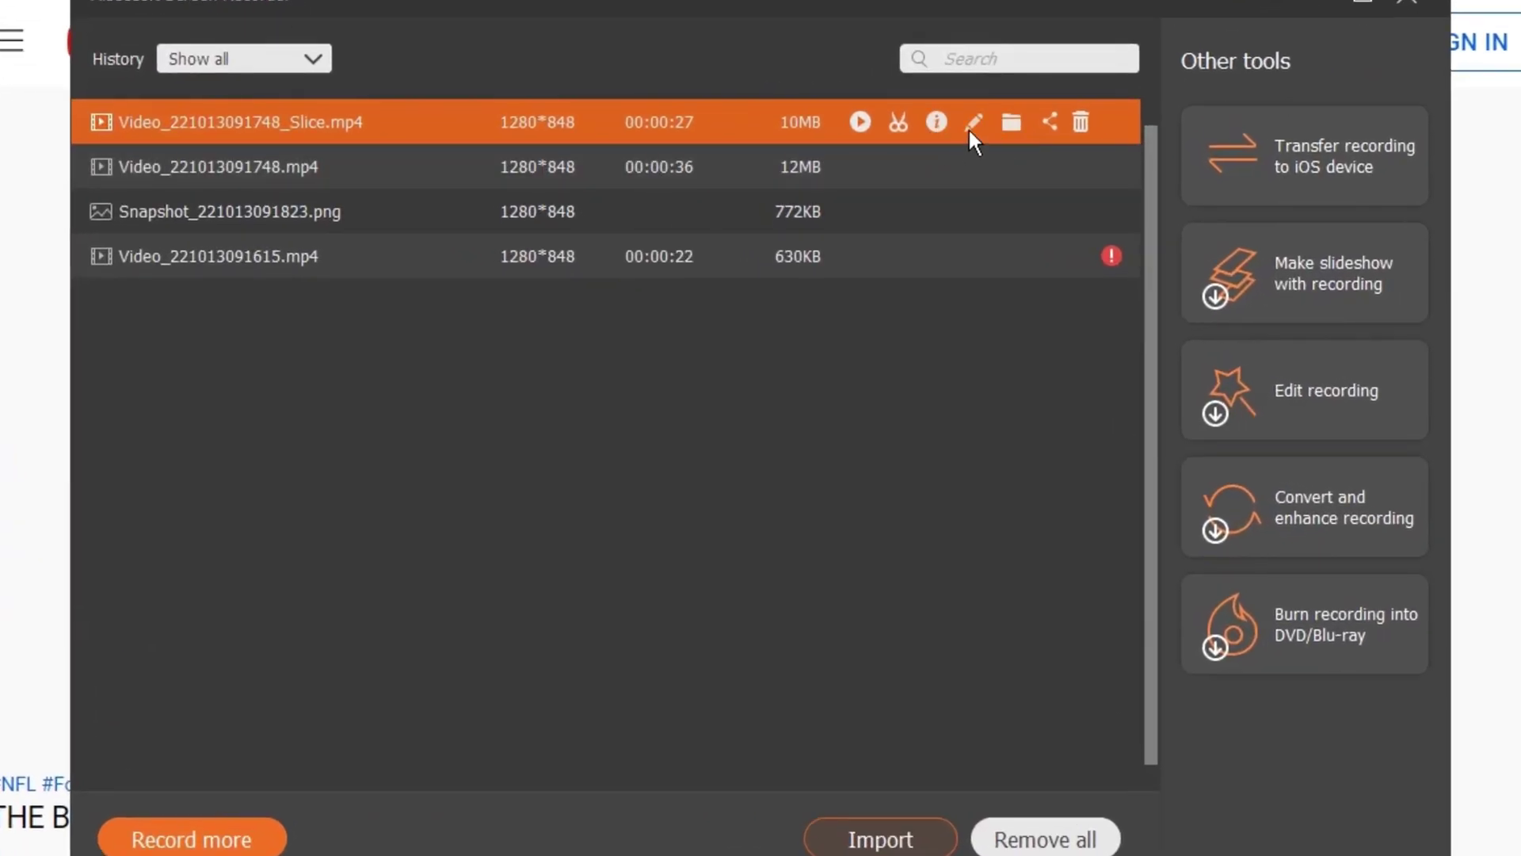
- Rename the exported recording to 11111.mp4 in the history list
{"action": "left_click", "coordinate": [979, 122]}
{"action": "left_click_drag", "start_coordinate": [744, 386], "coordinate": [528, 386]}
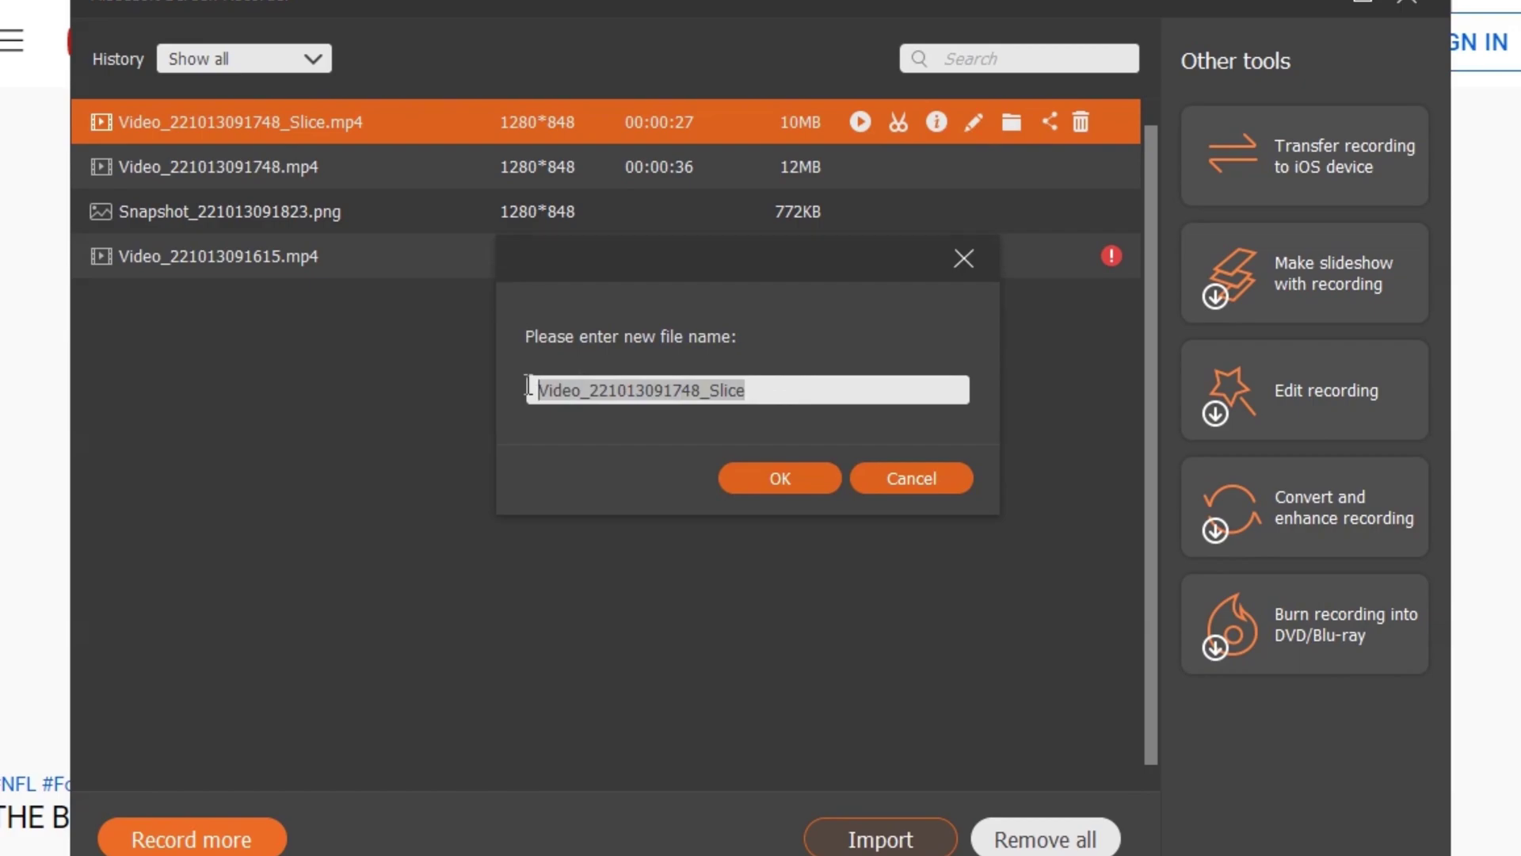
{"action": "type", "text": "11111"}
{"action": "left_click", "coordinate": [775, 473]}
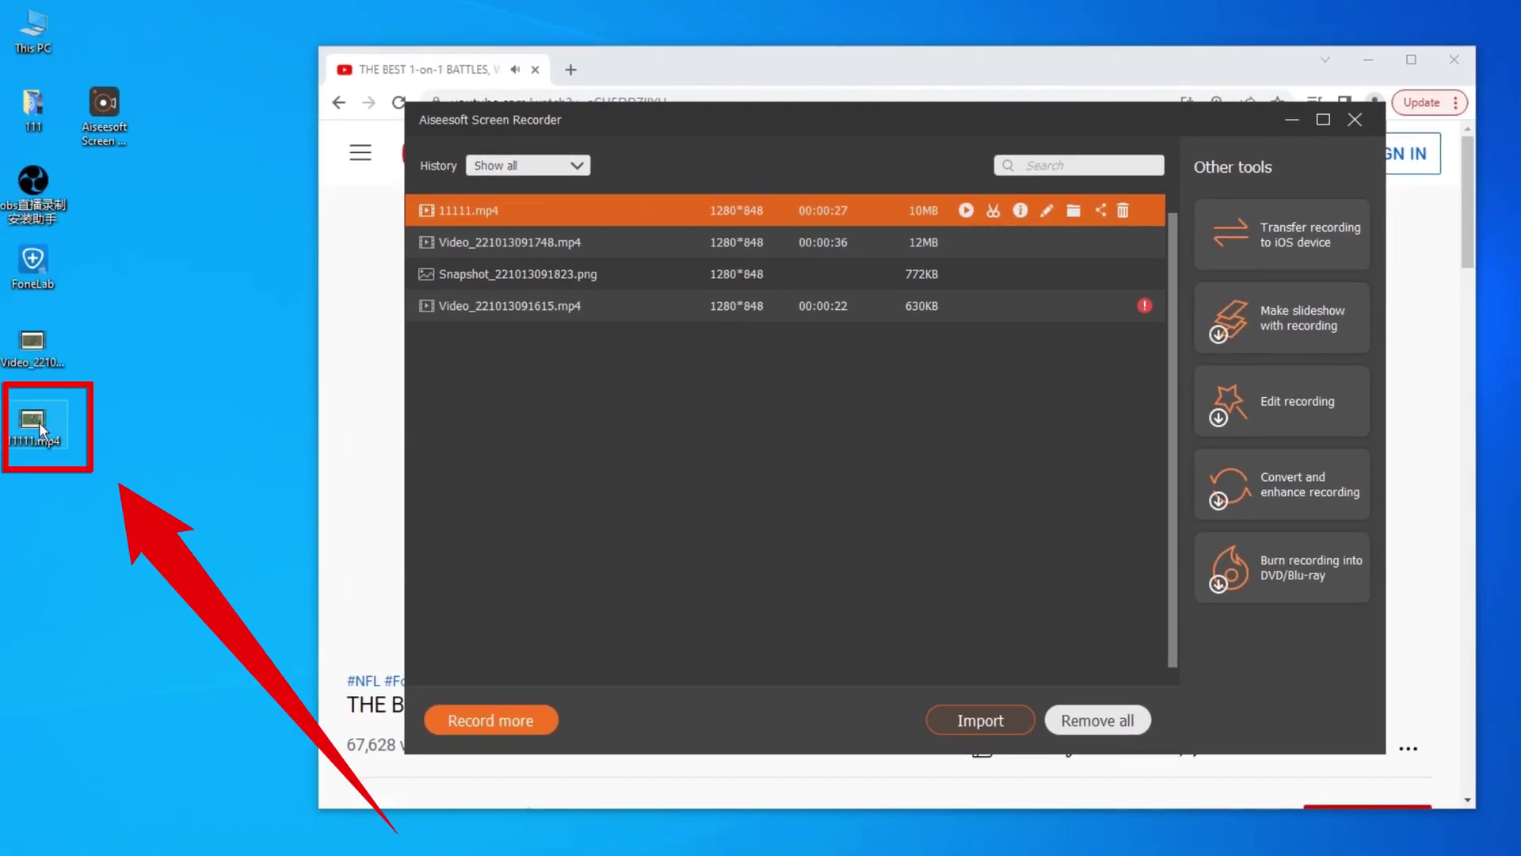
- Play the trimmed 11111.mp4 file from the desktop in Movies & TV
{"action": "double_click", "coordinate": [38, 426]}
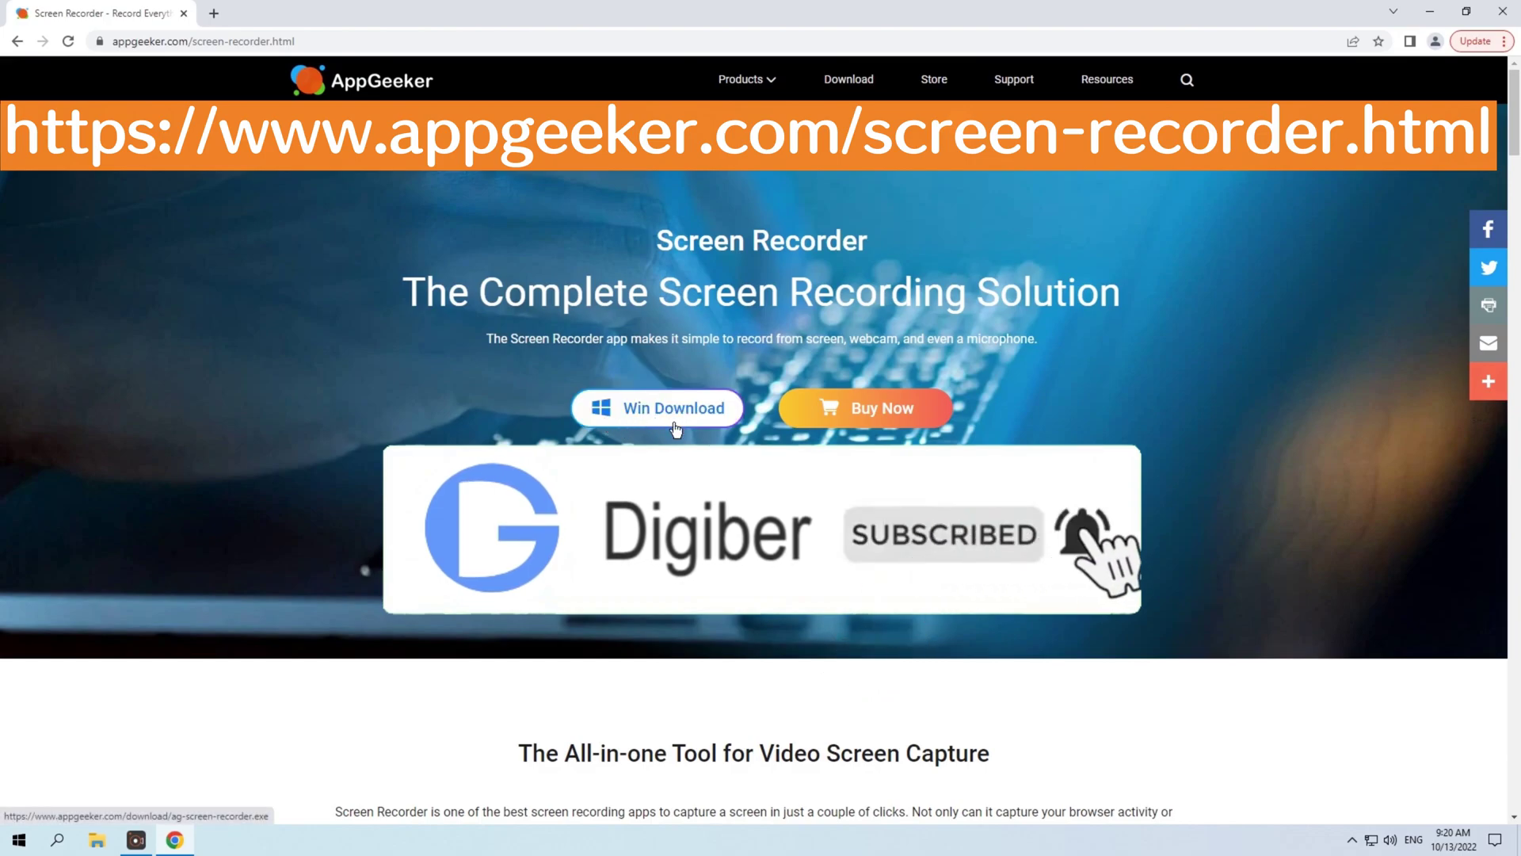
{"action": "scroll", "coordinate": [854, 499], "scroll_direction": "down", "scroll_amount": 8}
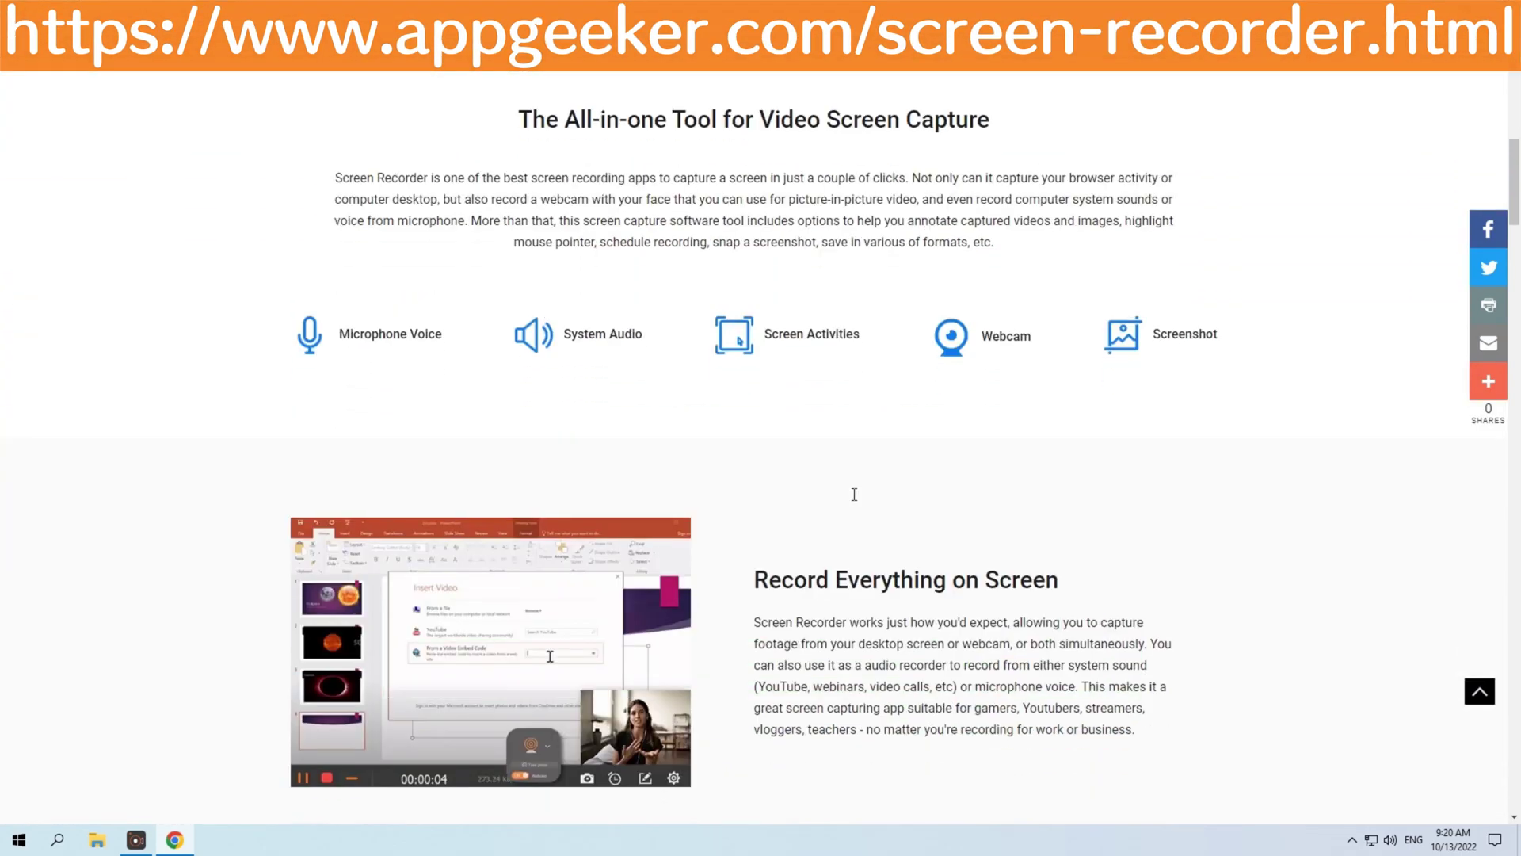
{"action": "scroll", "coordinate": [854, 501], "scroll_direction": "down", "scroll_amount": 4}
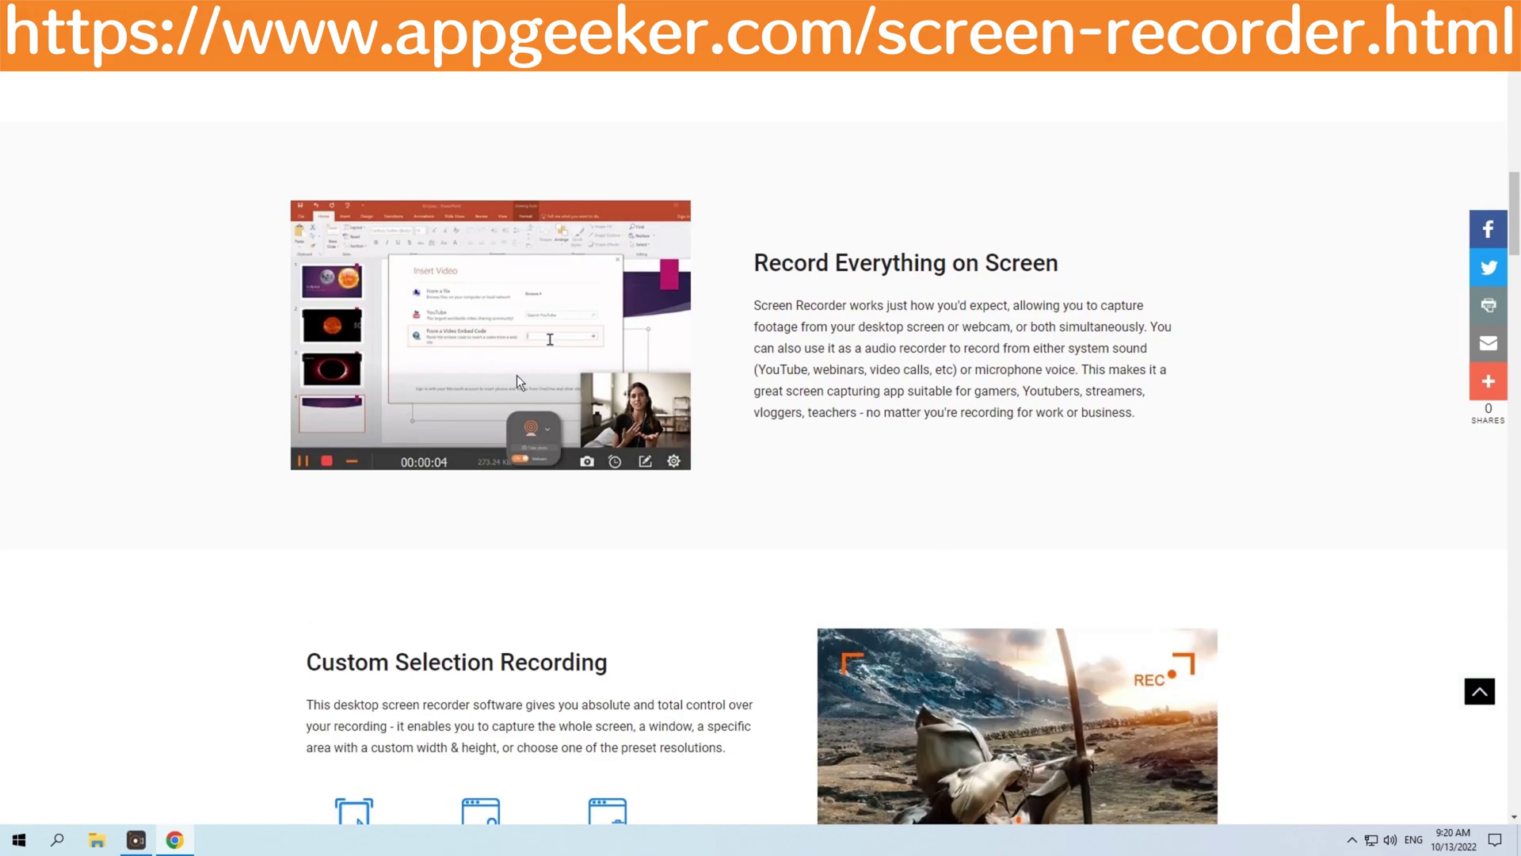